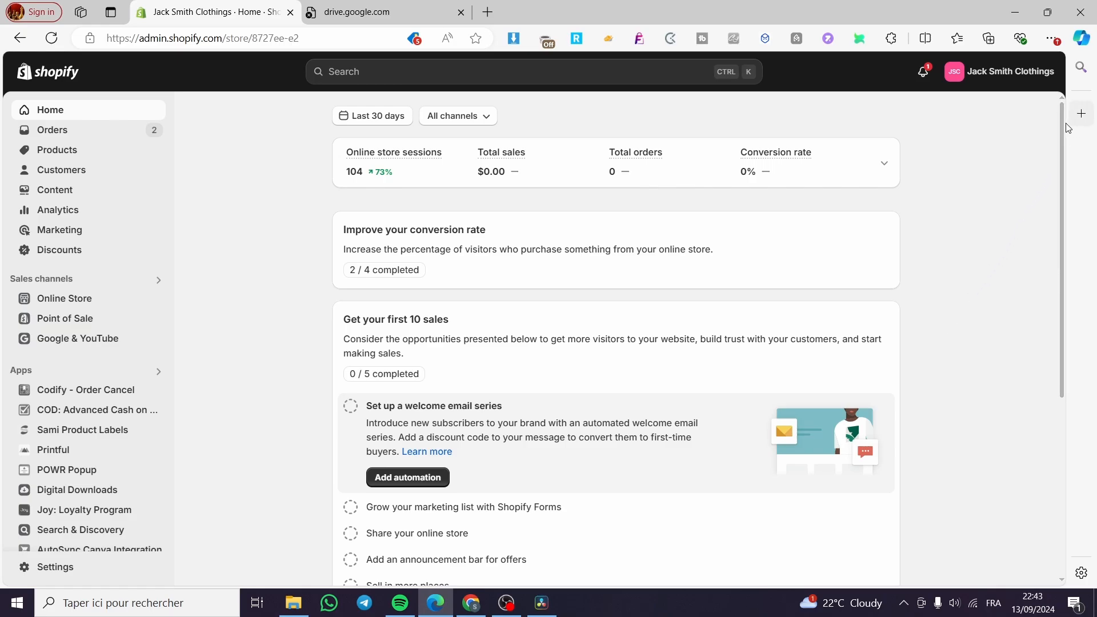
drag(1060, 111, 1035, 75)
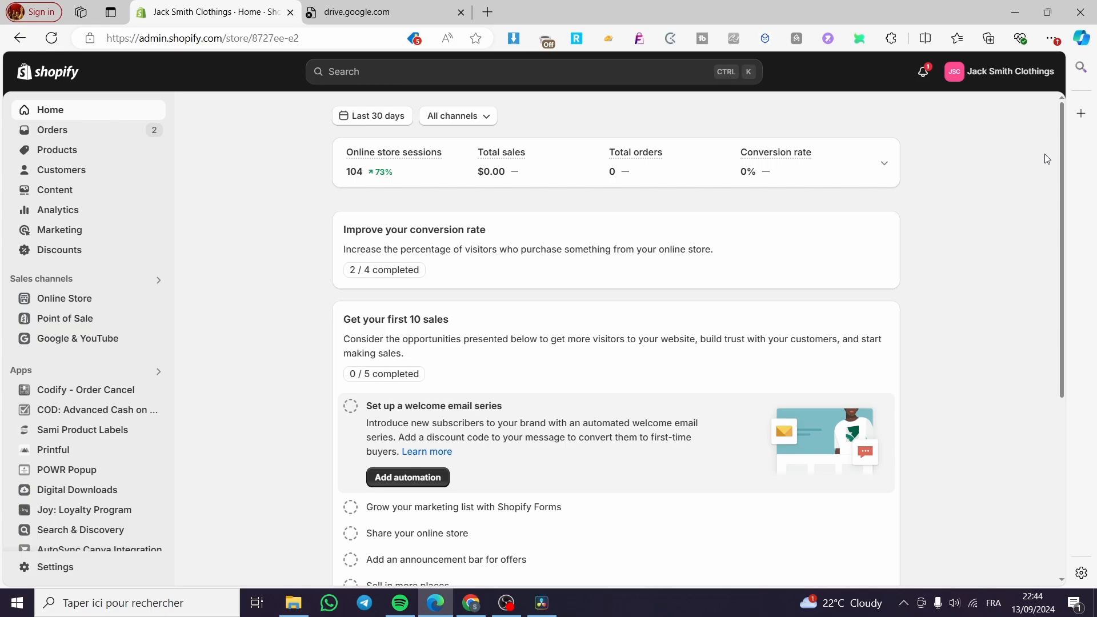
drag(1060, 131, 965, 116)
Open the online store's current Dawn theme for customization
click(50, 155)
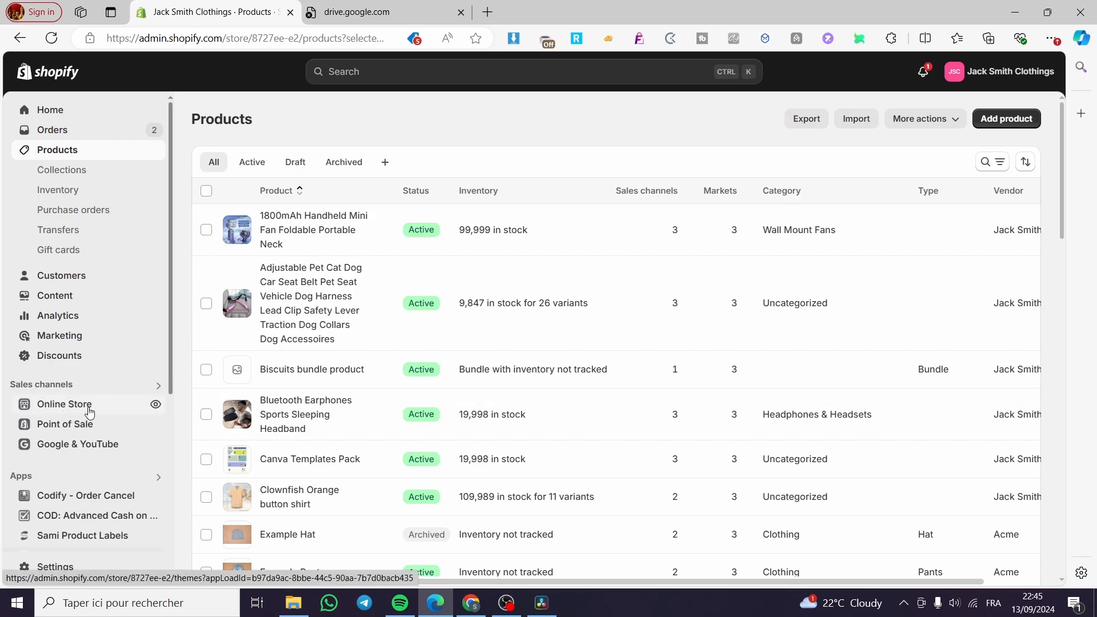
click(29, 406)
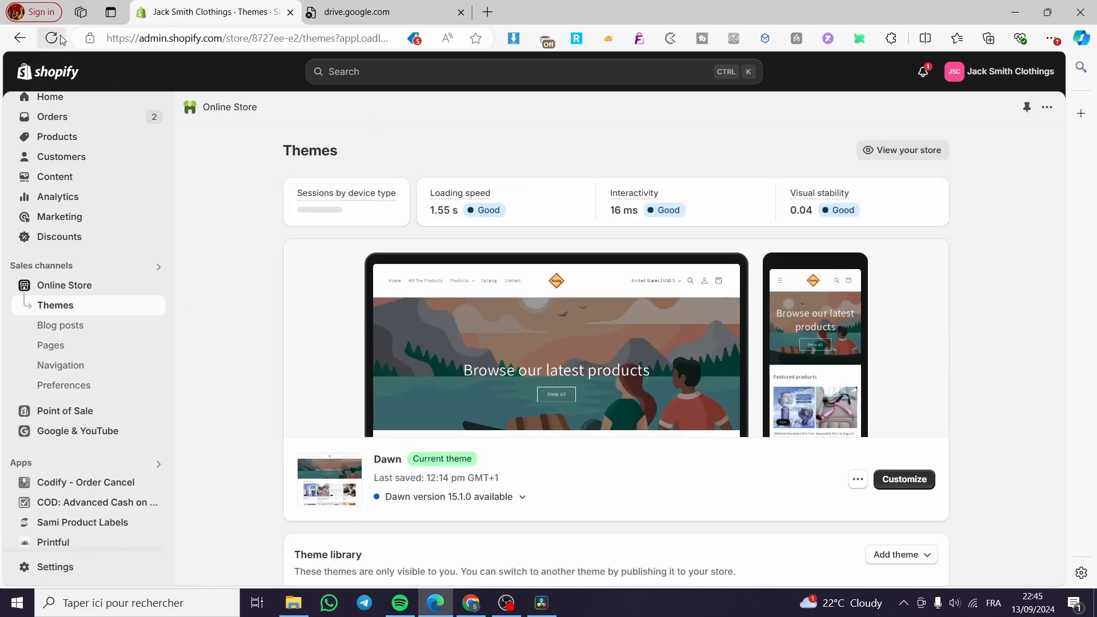
click(897, 482)
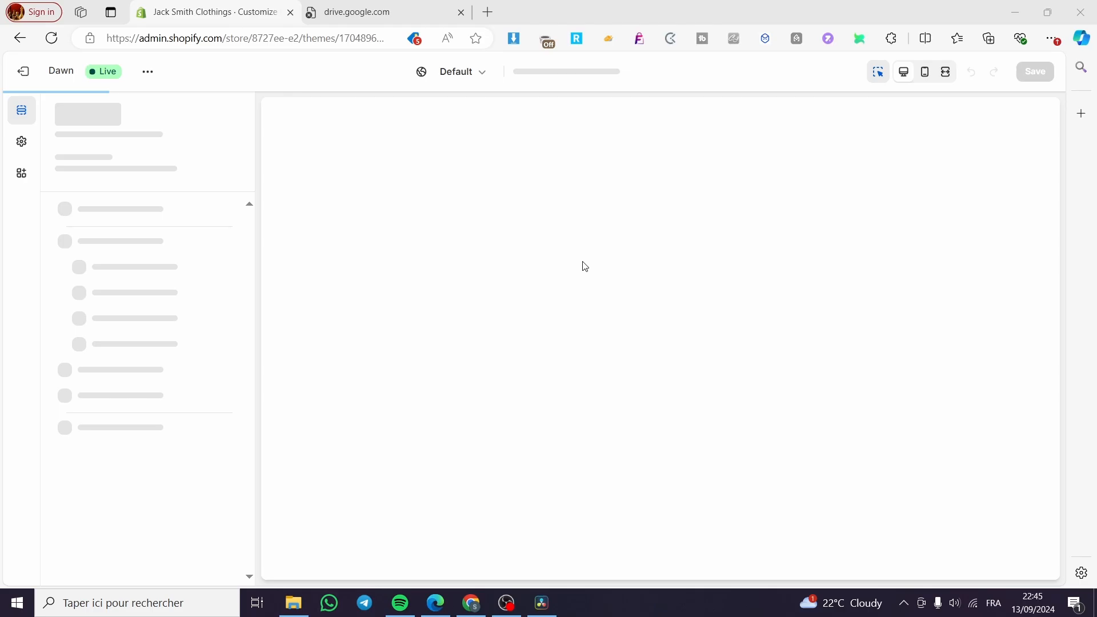
Look through the home page preview, from the image banner and featured products down to the email signup
scroll(794, 279, down, 5)
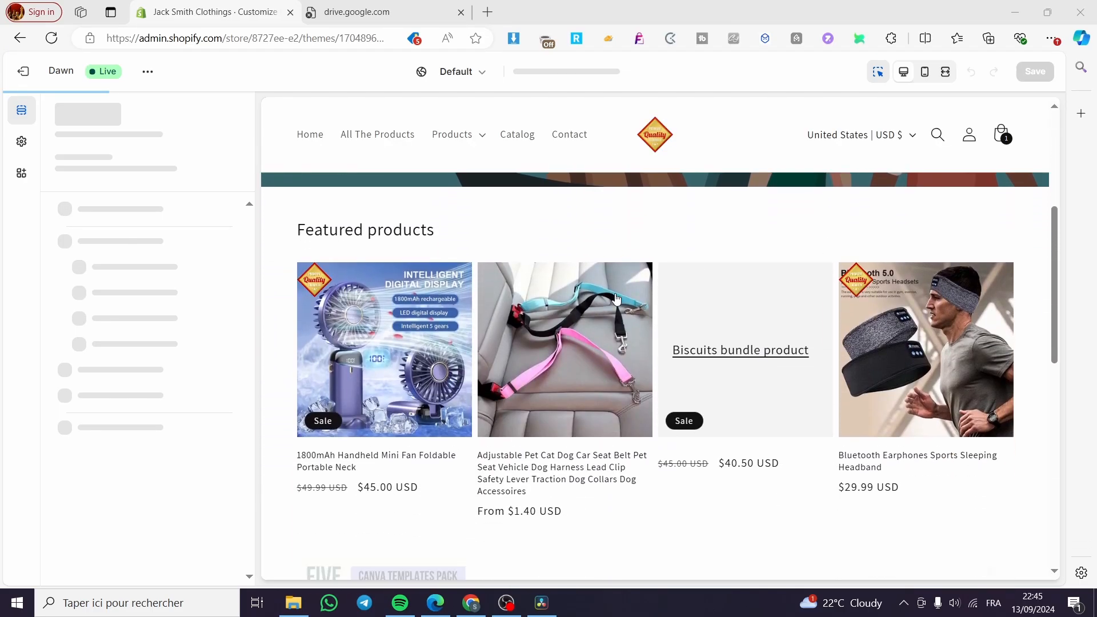
scroll(628, 343, down, 8)
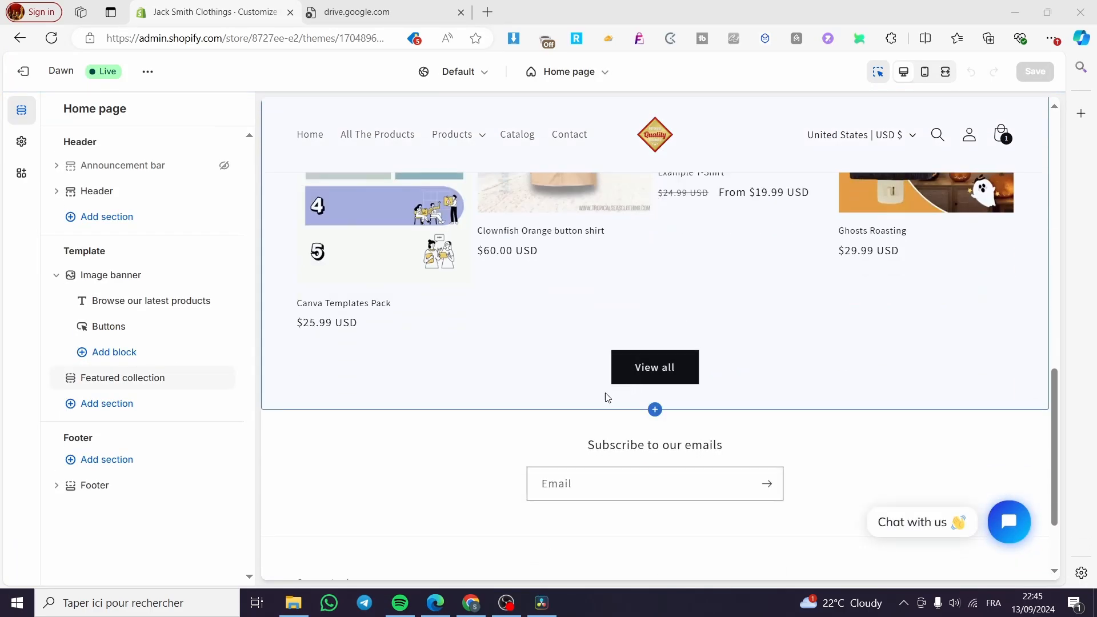
scroll(607, 399, down, 2)
scroll(632, 396, up, 10)
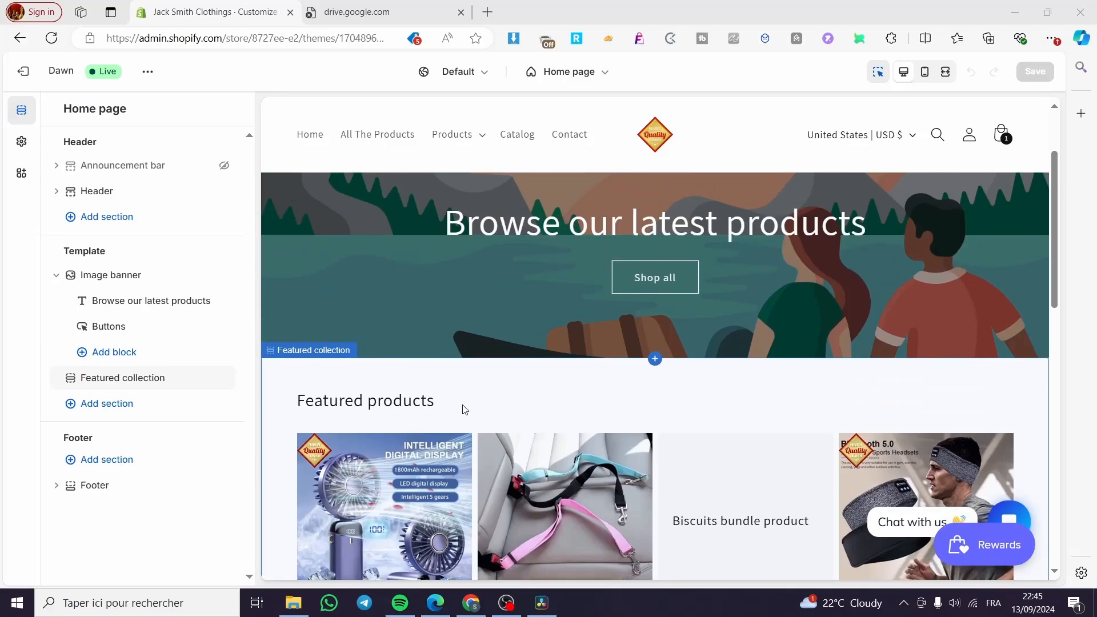
scroll(575, 412, down, 4)
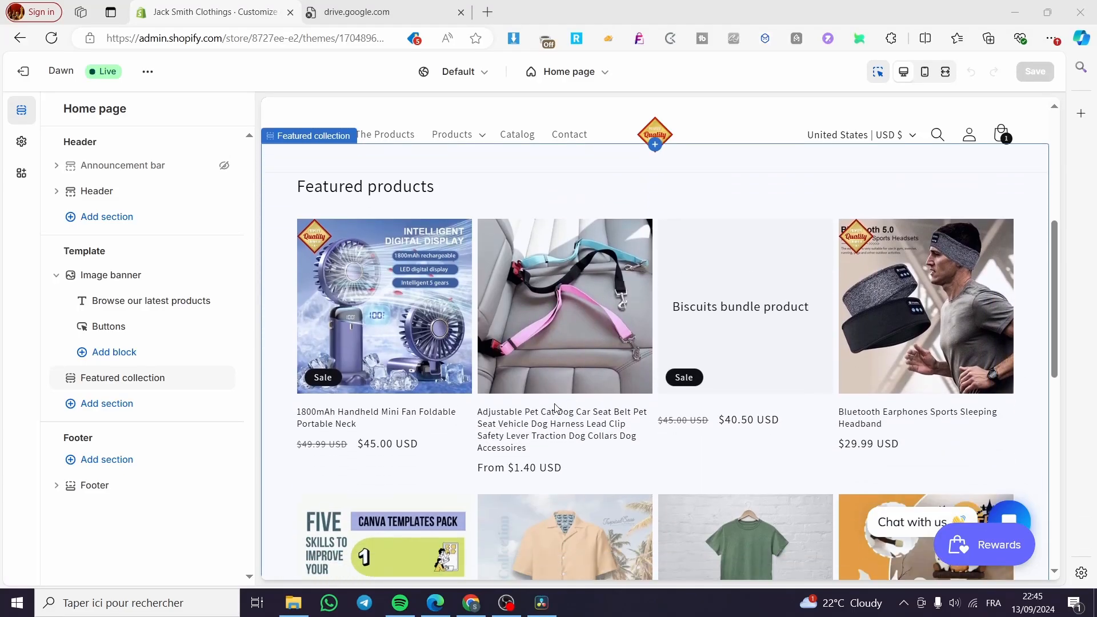
scroll(554, 406, down, 7)
scroll(519, 396, up, 10)
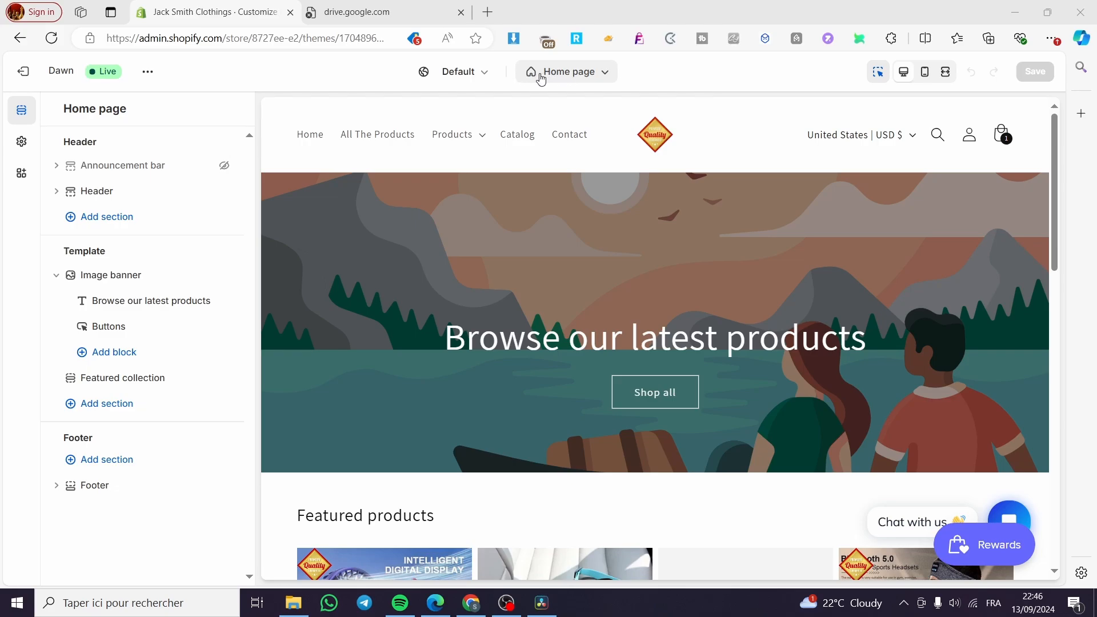
Switch the theme editor from the home page to the Password page template
click(606, 74)
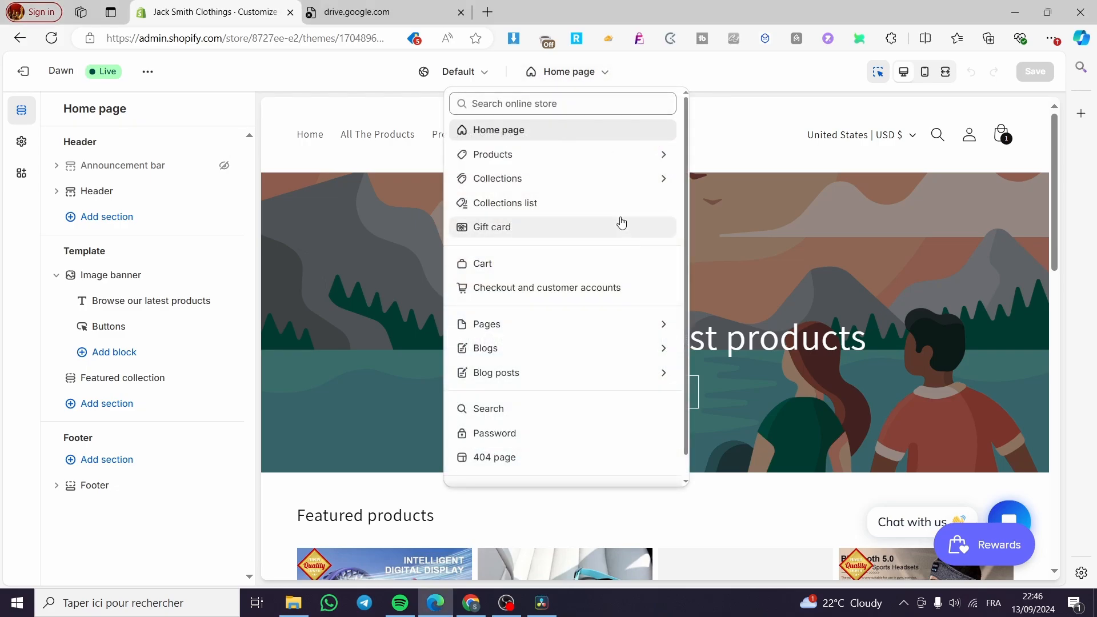
scroll(604, 200, down, 1)
scroll(604, 197, up, 1)
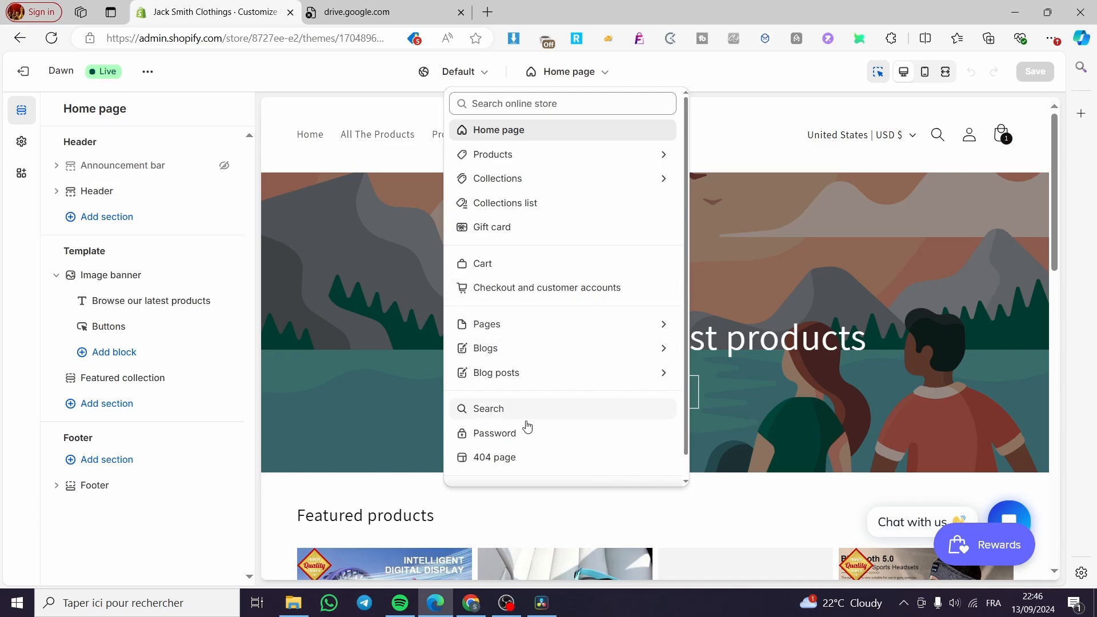
scroll(524, 426, down, 1)
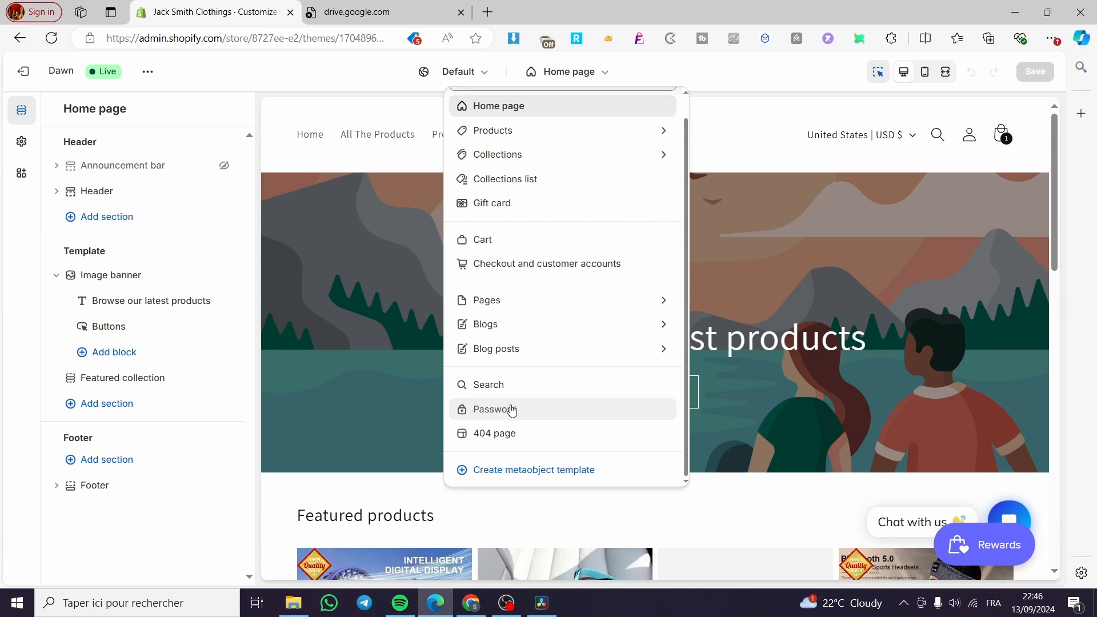
click(494, 410)
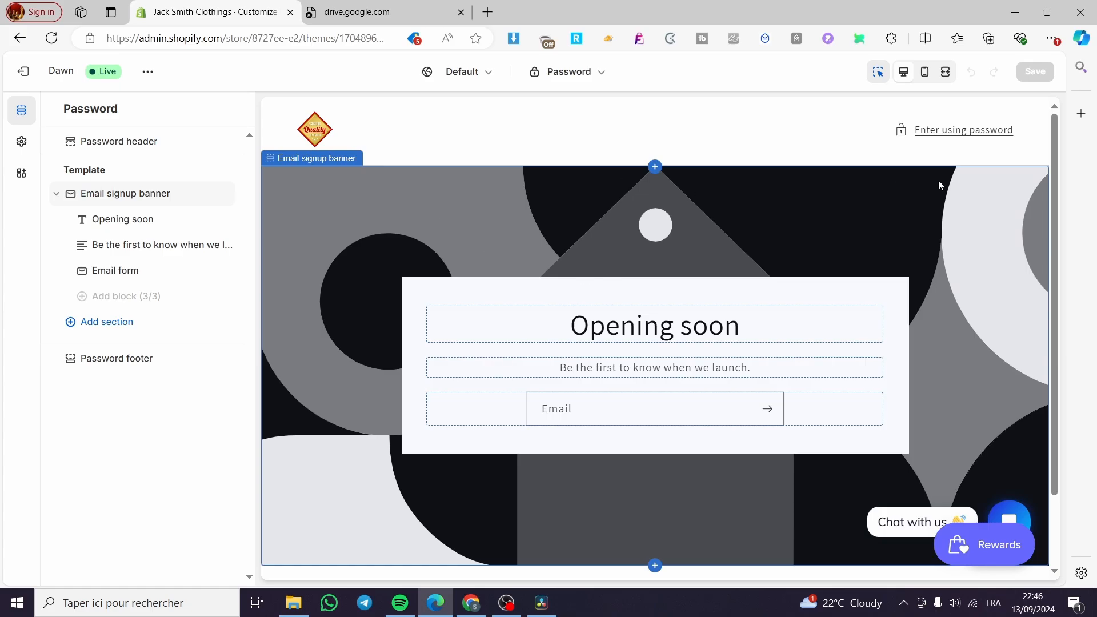
Set the email signup banner's background image to the existing Roku Express 4K+ picture, 7108AbztVsL._AC_SL1500
scroll(975, 229, down, 2)
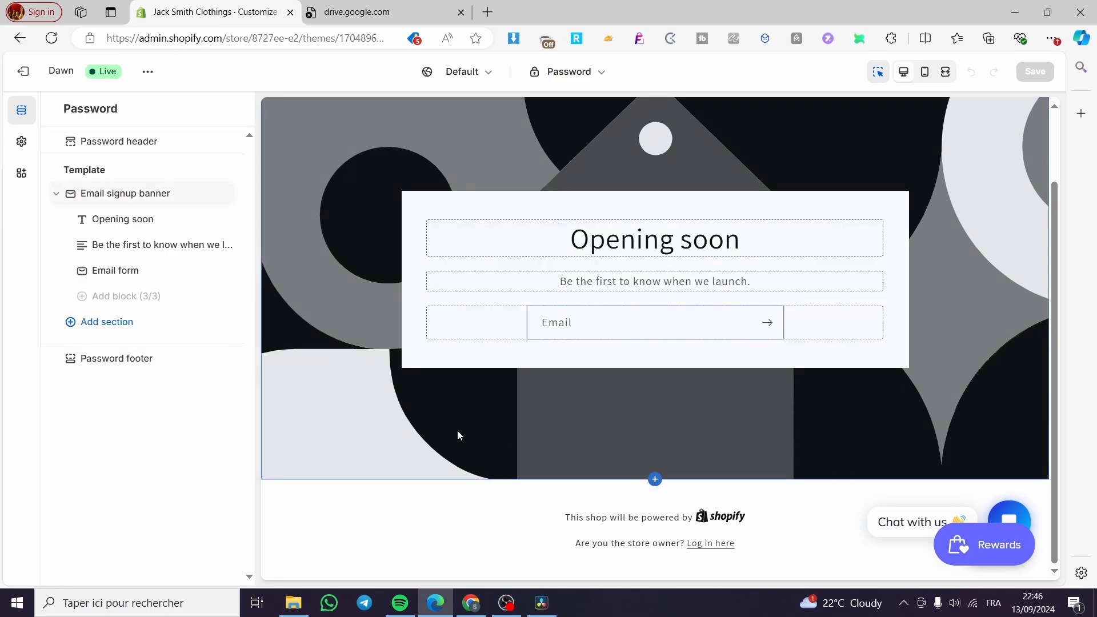
click(383, 181)
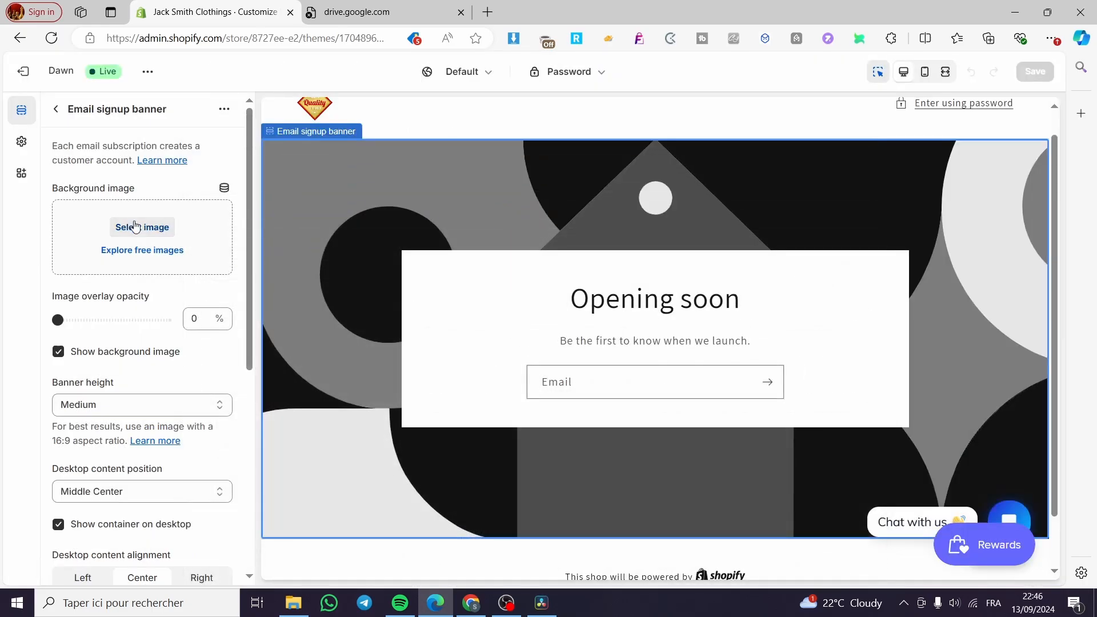
click(153, 228)
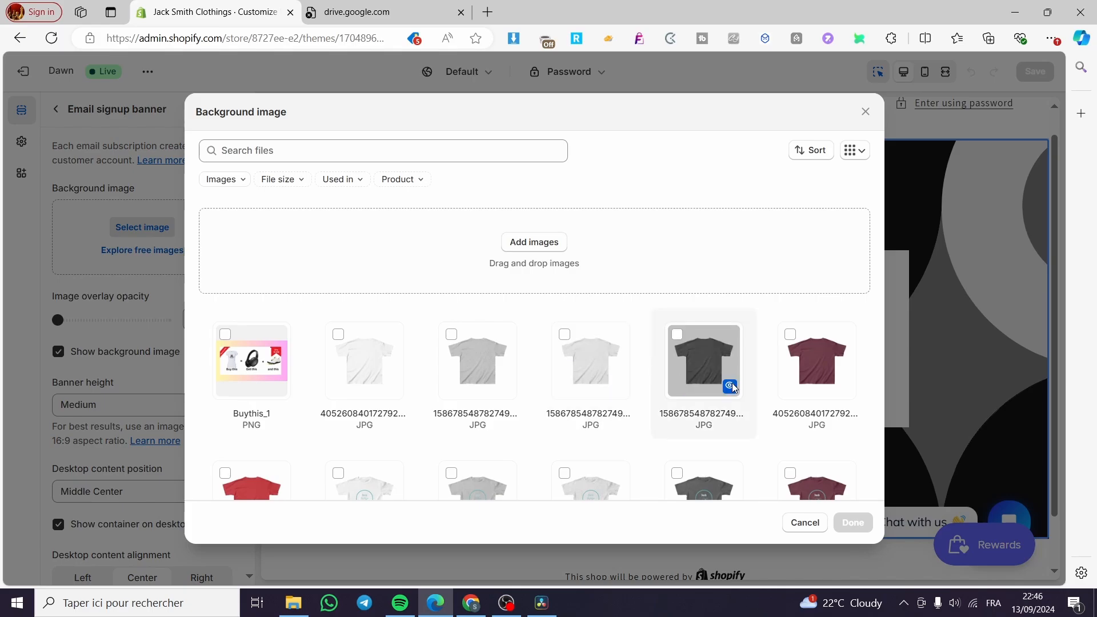
scroll(788, 397, down, 3)
scroll(788, 394, down, 3)
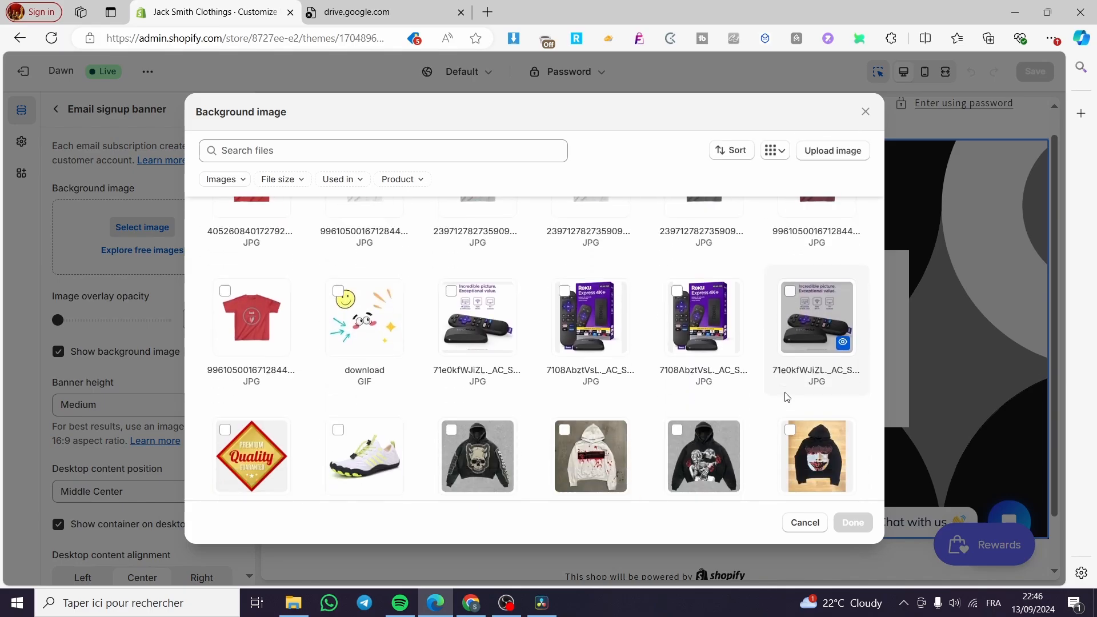
scroll(814, 333, up, 3)
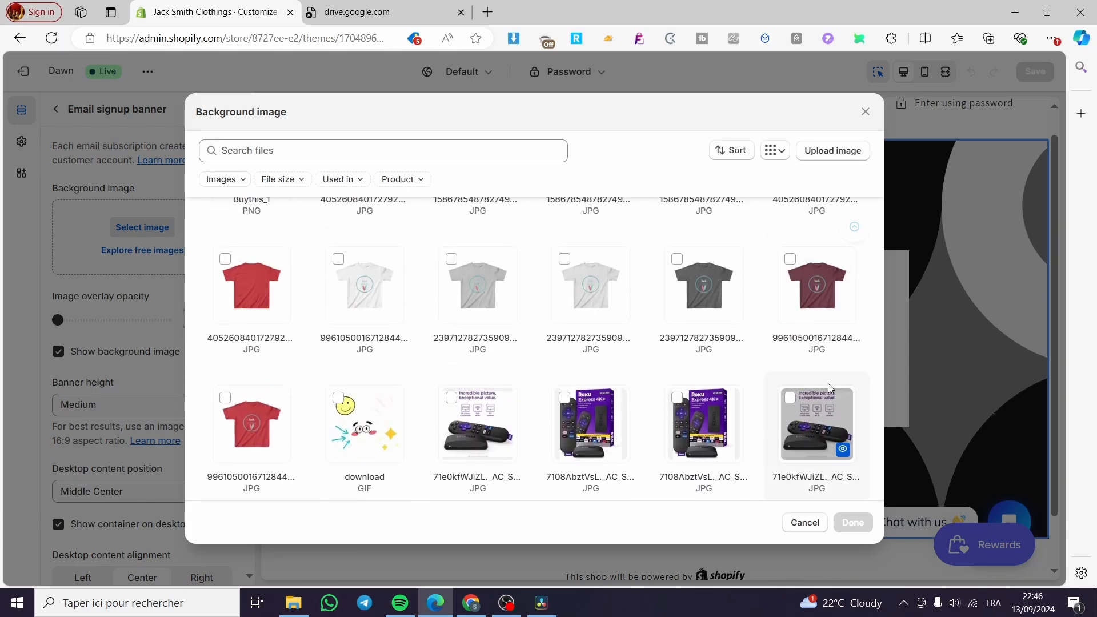
click(715, 427)
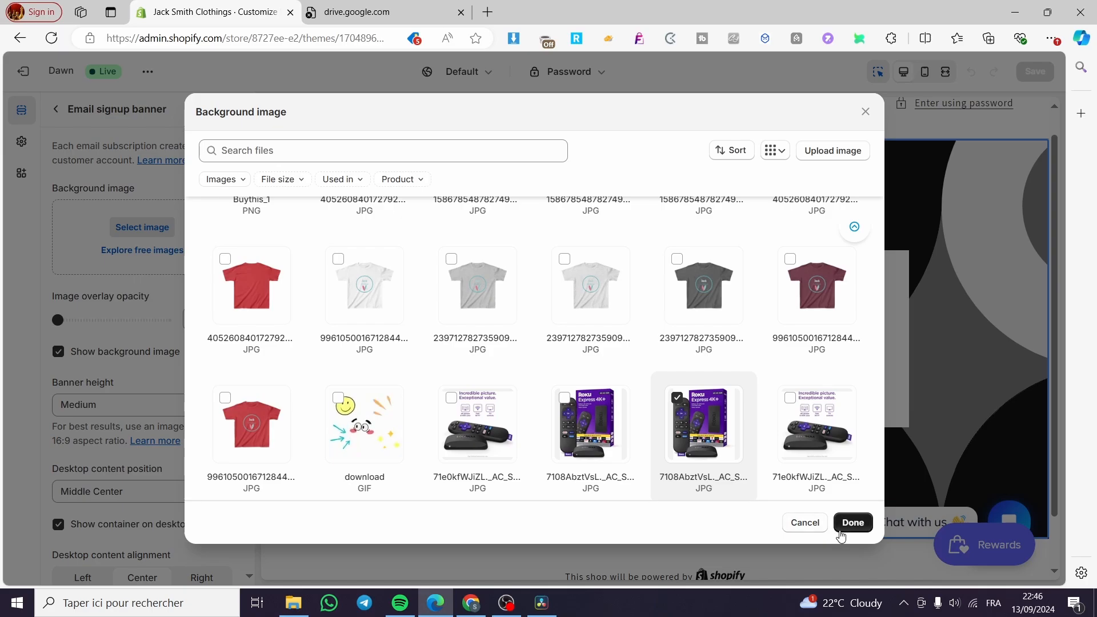
click(849, 531)
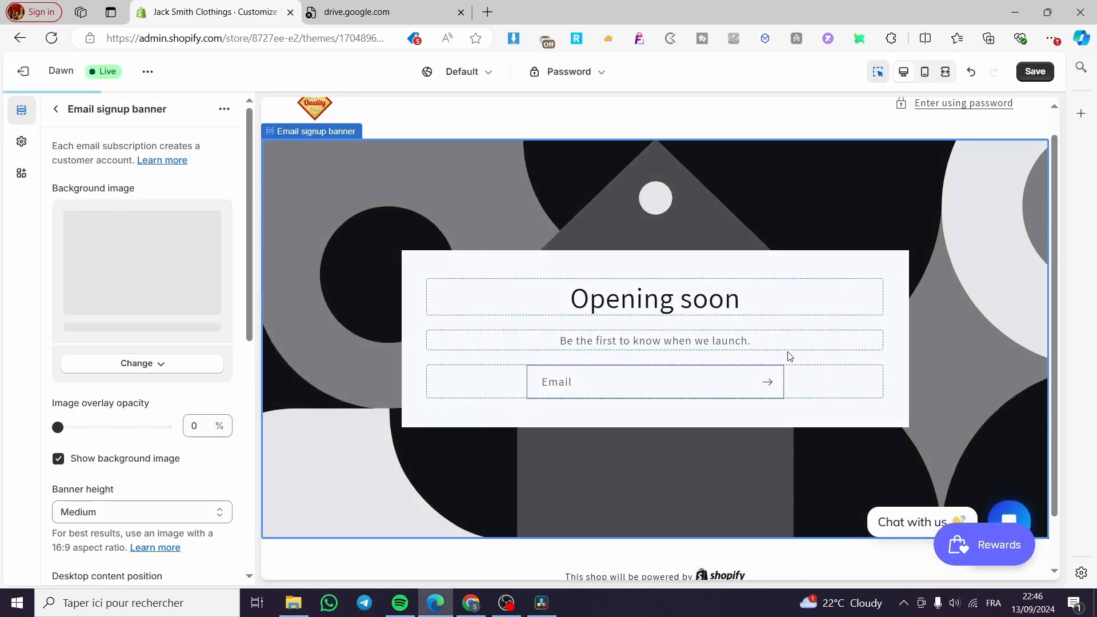
scroll(865, 339, up, 1)
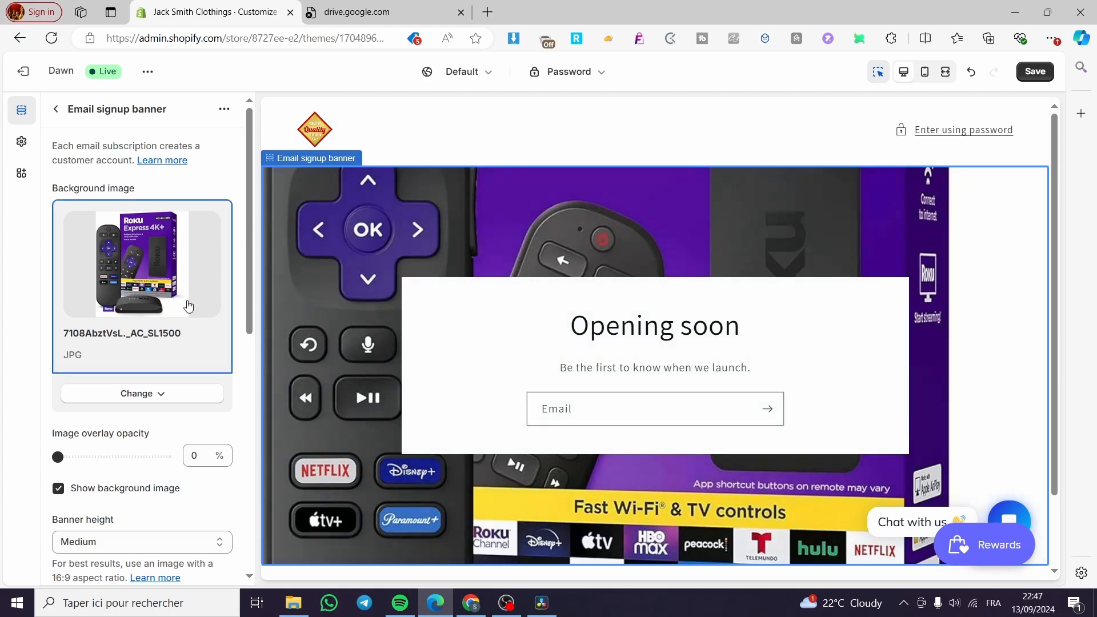
Return to the Password page's section list and hide the Email signup banner section
click(55, 109)
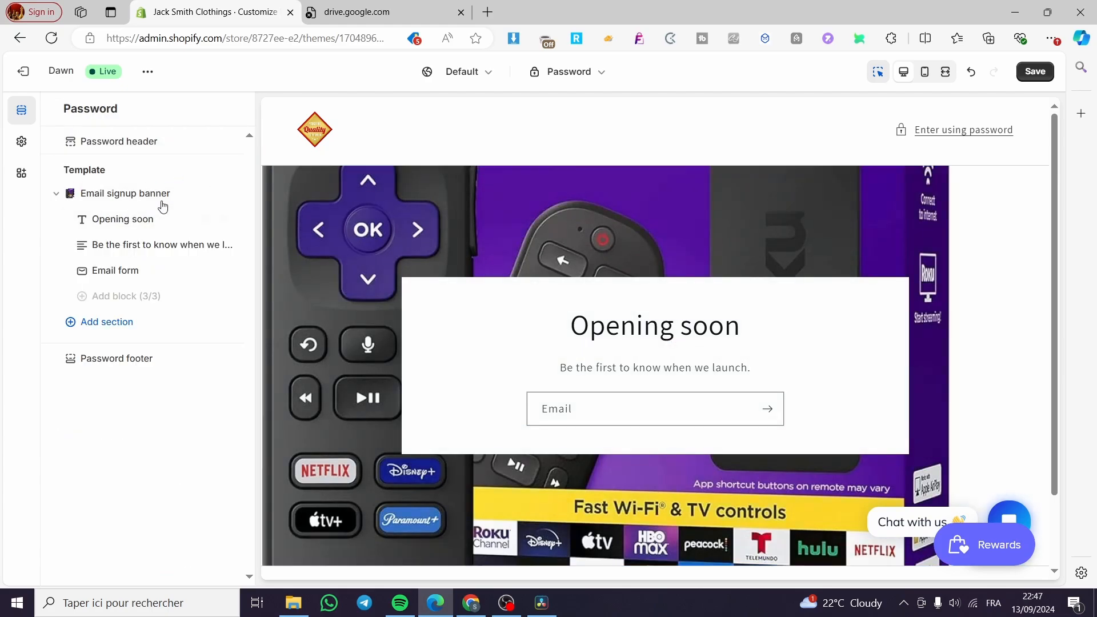
mouse_move(147, 195)
click(225, 194)
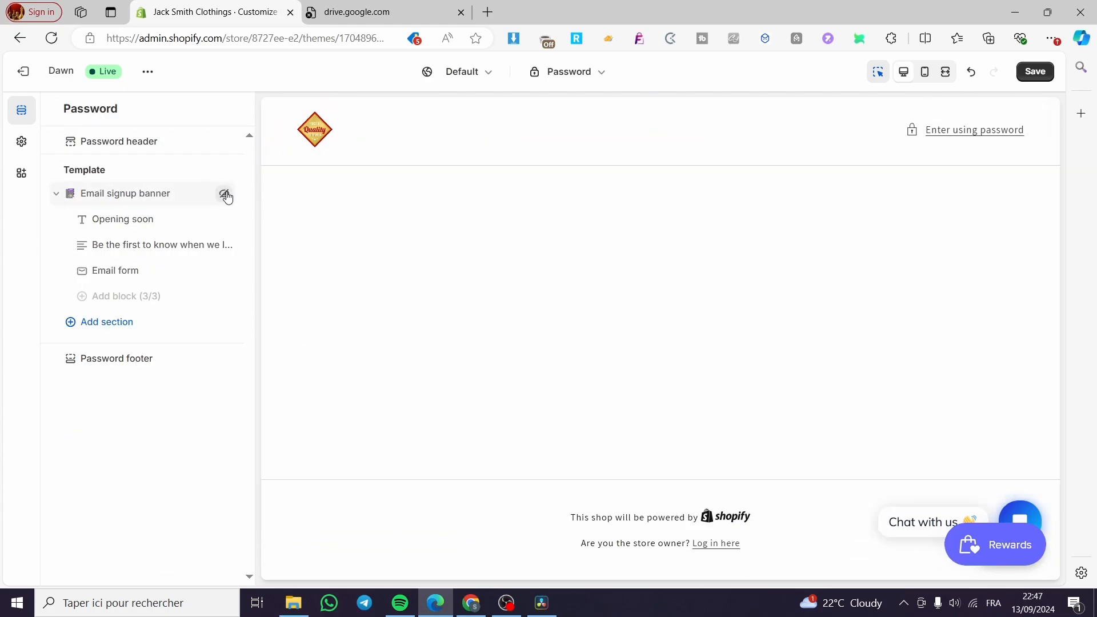
Add an Image banner section to the Password page template and select it in the preview
click(106, 331)
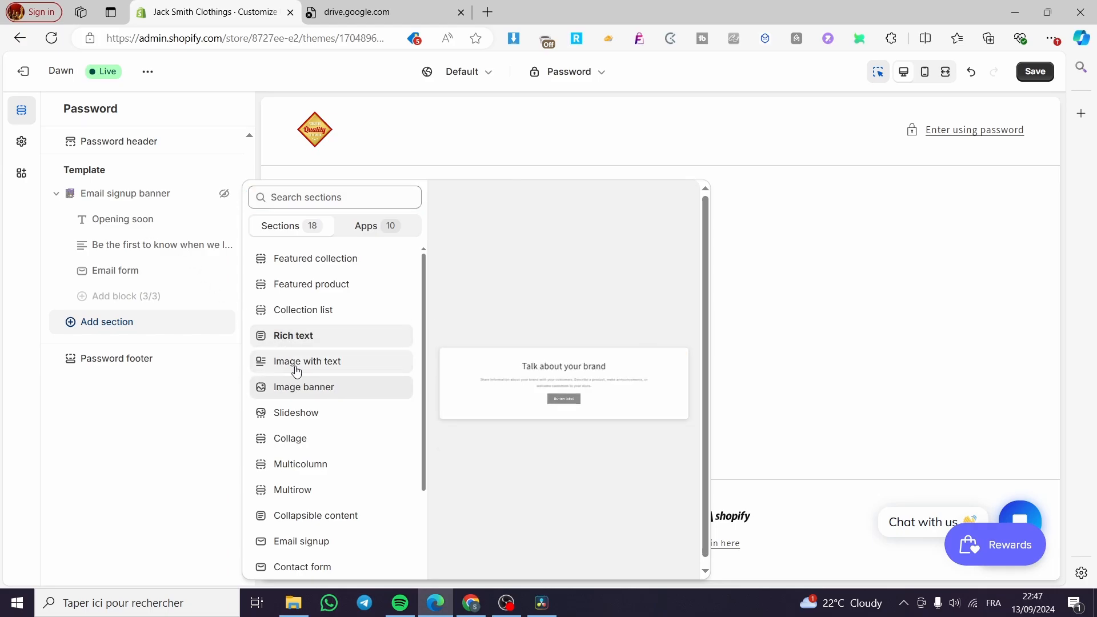
click(307, 386)
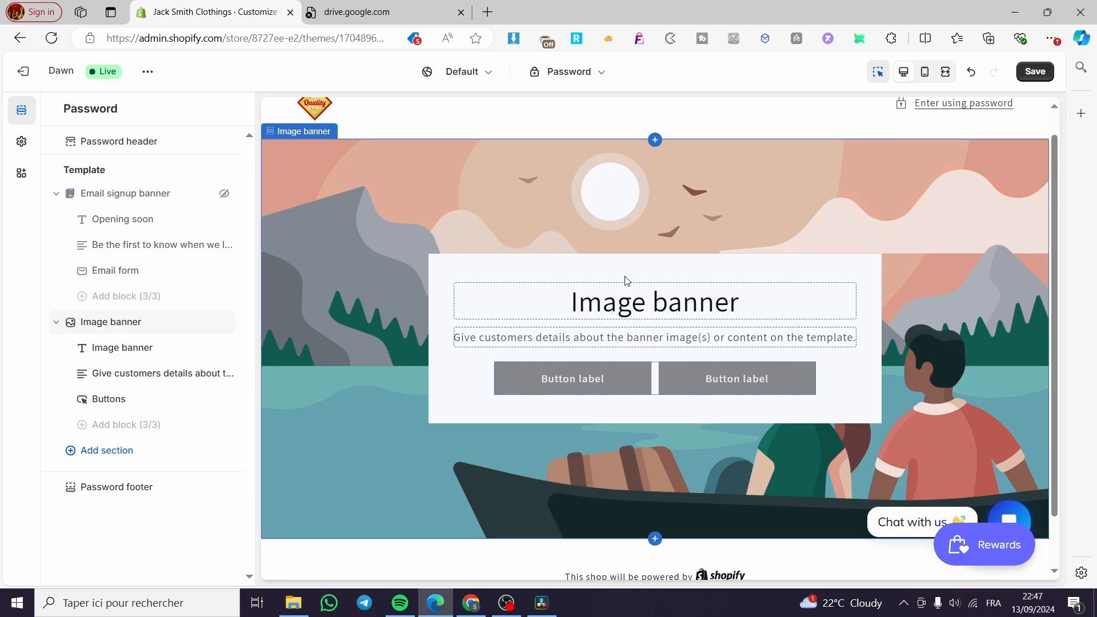
click(625, 281)
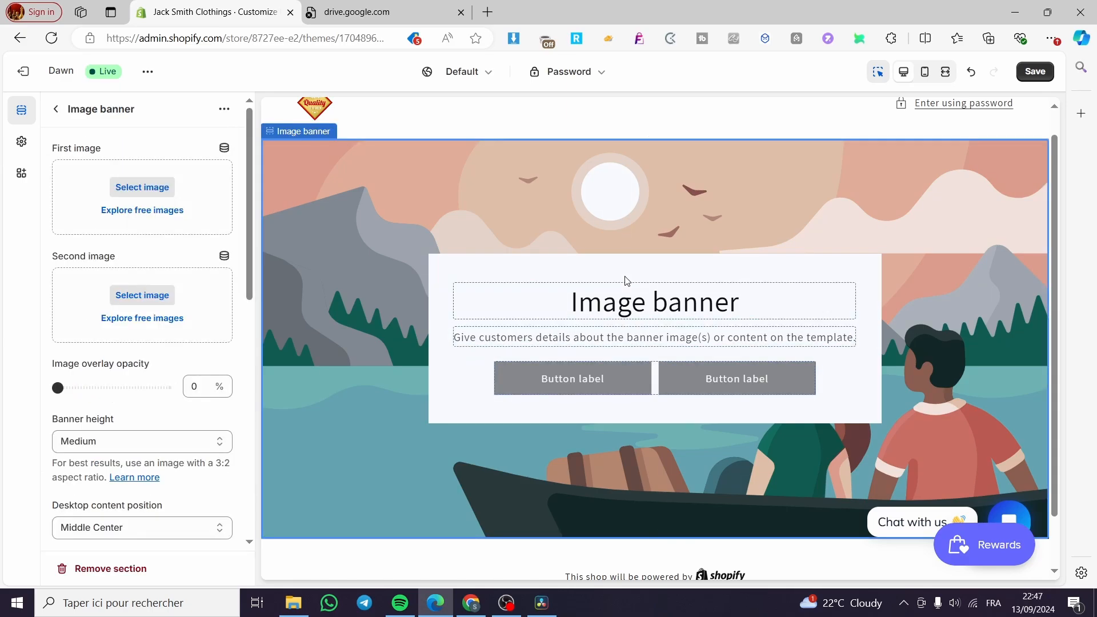
Remove the heading, description text and buttons blocks from the new image banner
click(615, 300)
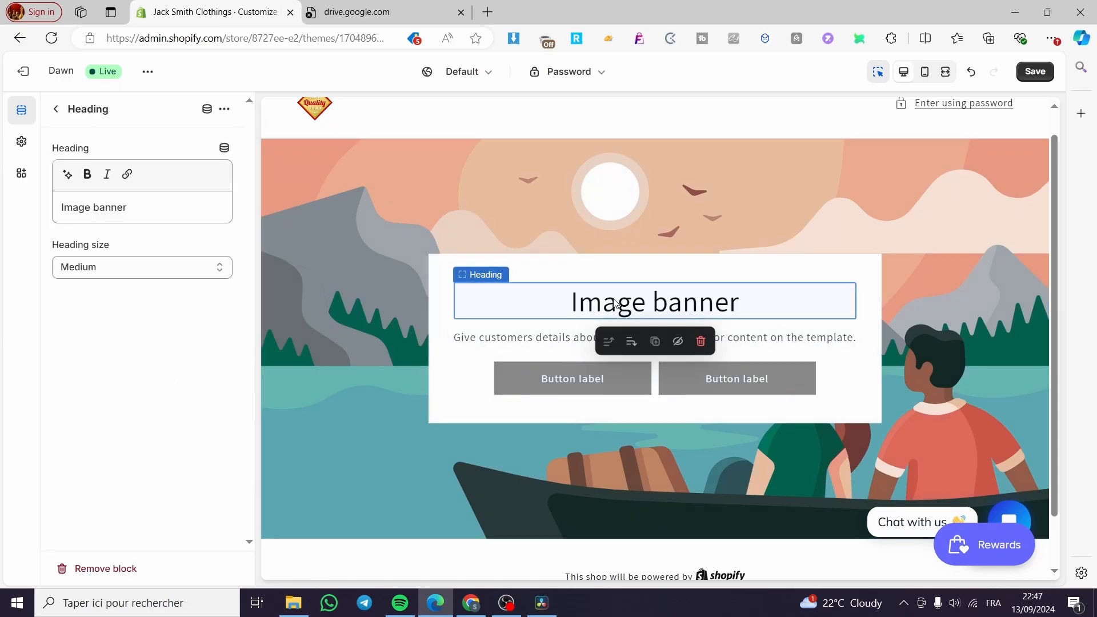
click(700, 341)
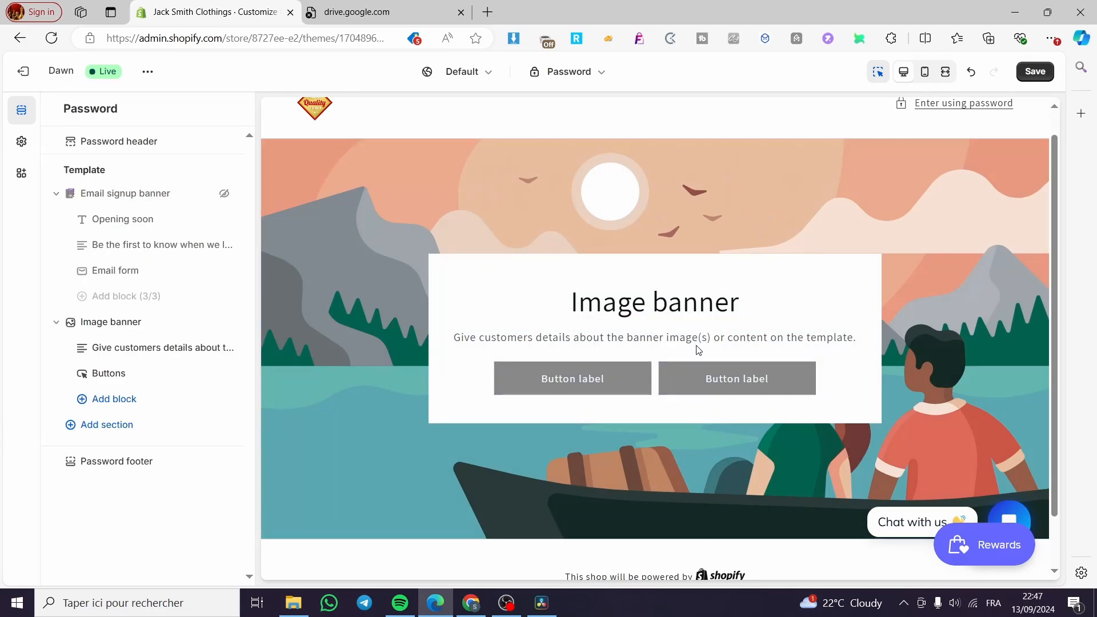
click(694, 329)
click(694, 287)
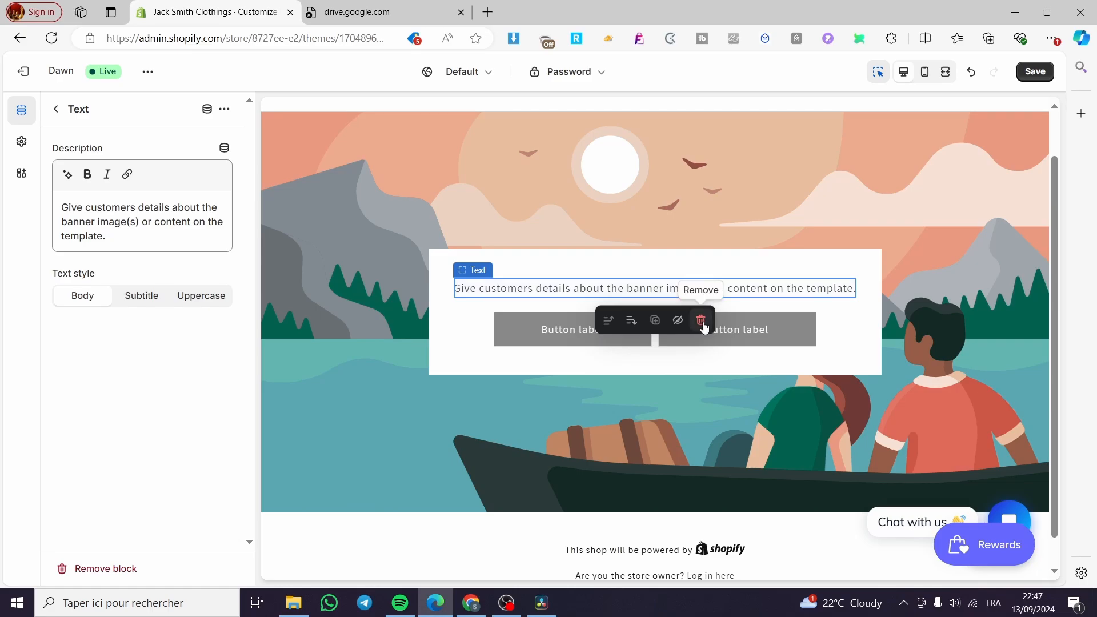
click(698, 318)
click(641, 331)
click(698, 351)
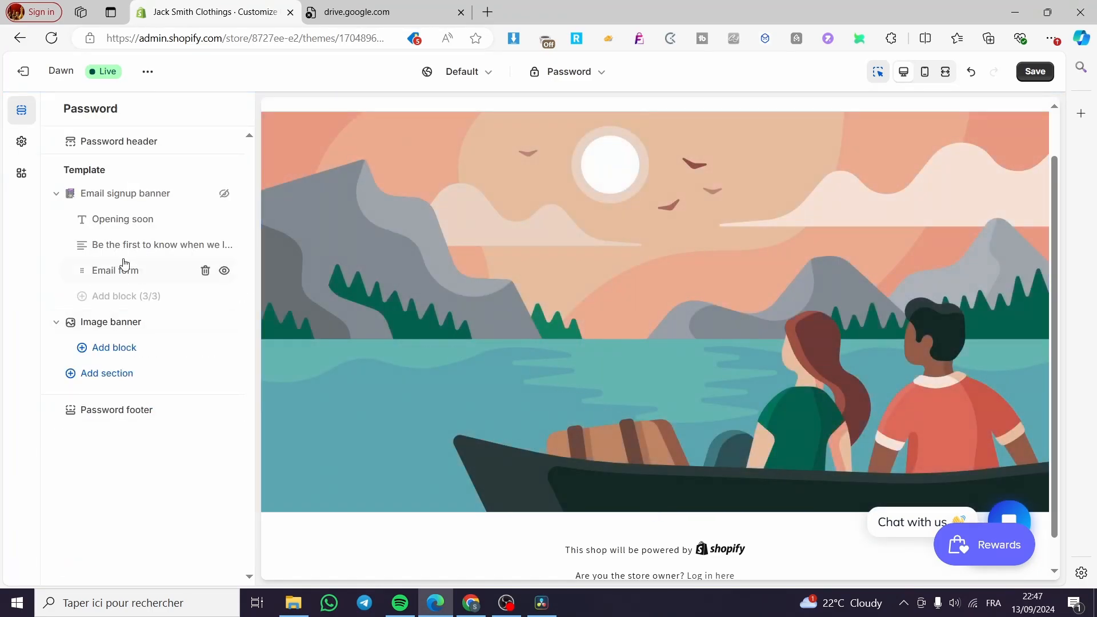
Set the image banner's first image to the Roku Express 4K+ picture whose name starts with 7108AbztVsL._AC_SL1500_b48eff08
drag(70, 324, 69, 323)
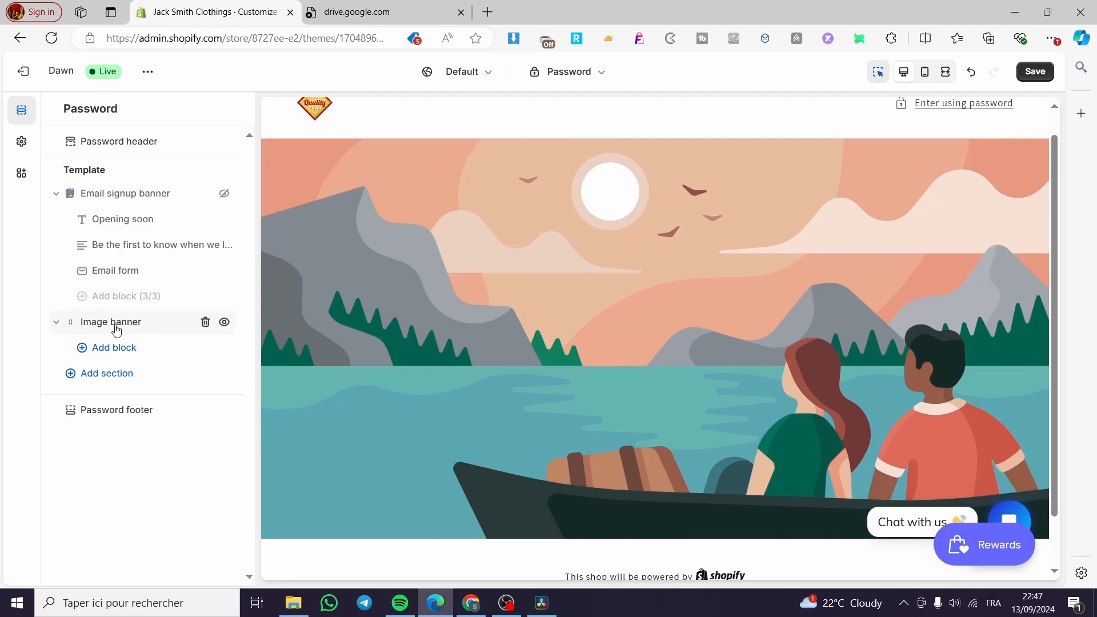
click(108, 323)
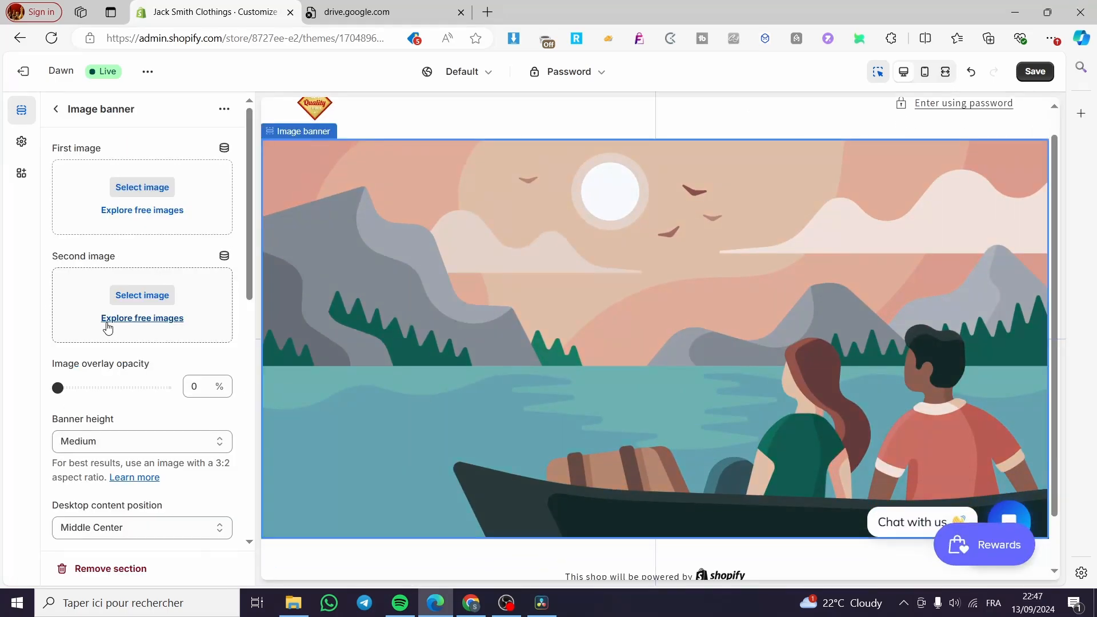
click(147, 186)
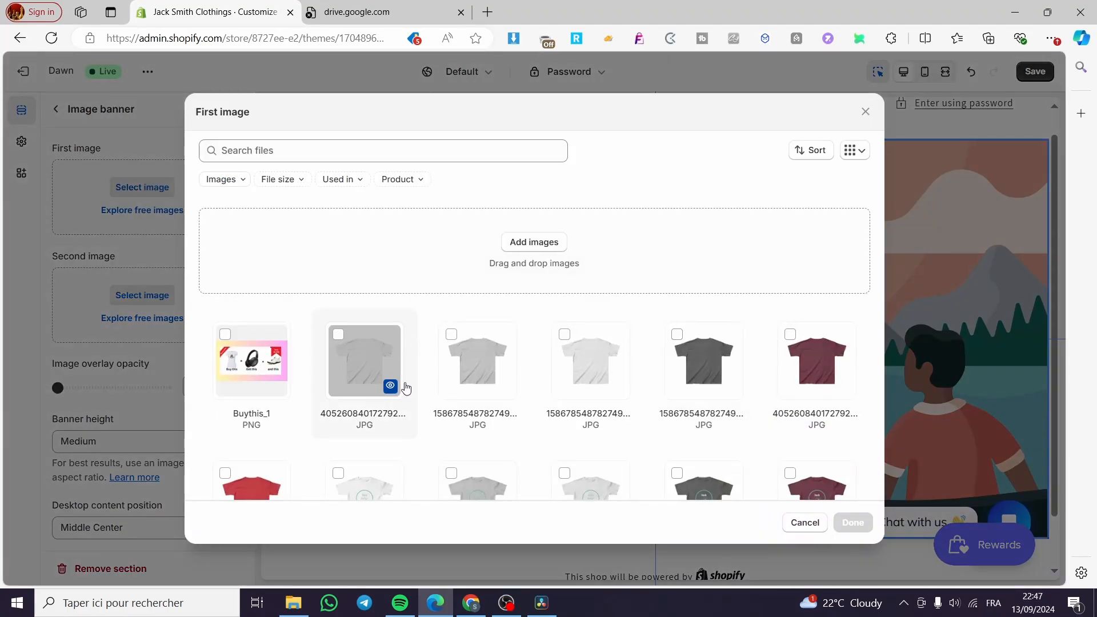
scroll(491, 381, down, 5)
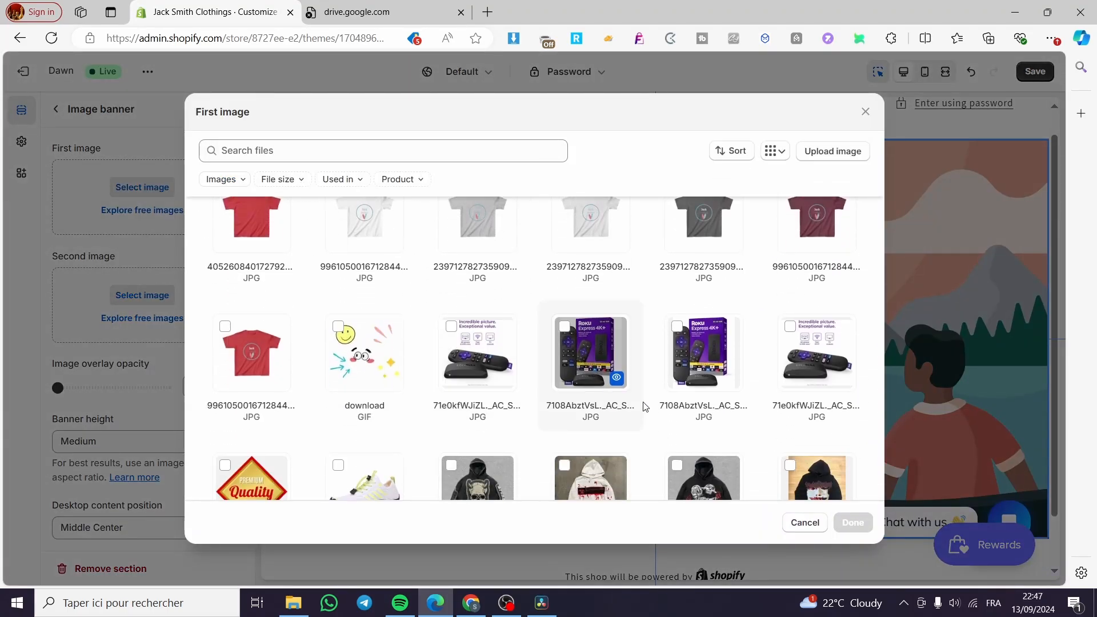
click(591, 360)
click(844, 532)
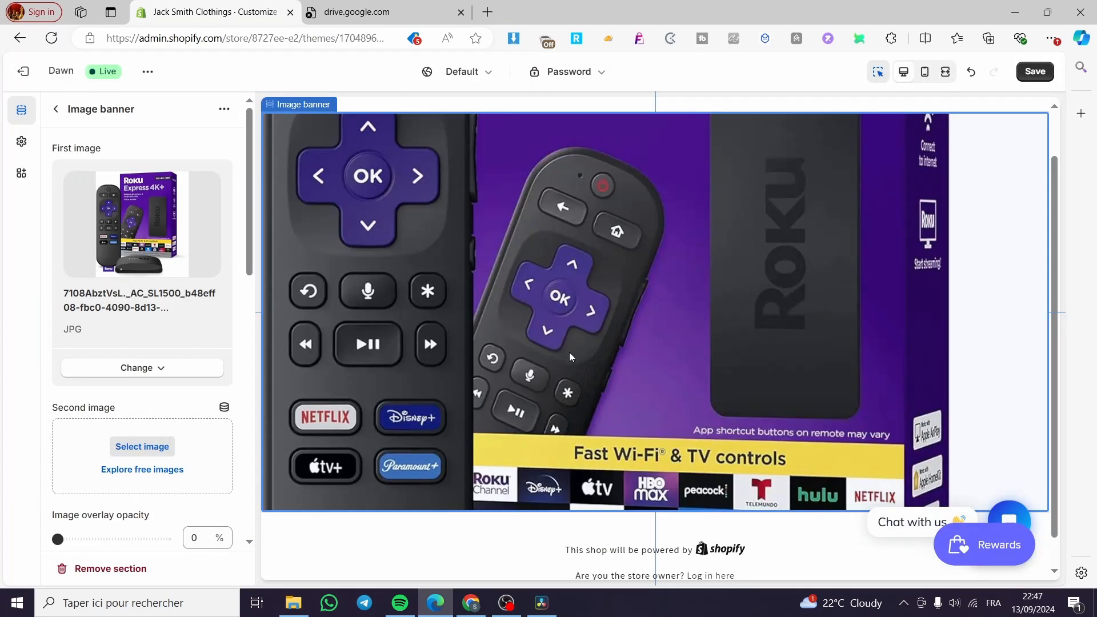
Add a Heading block to the image banner and set its text to "Coming soon"
click(56, 109)
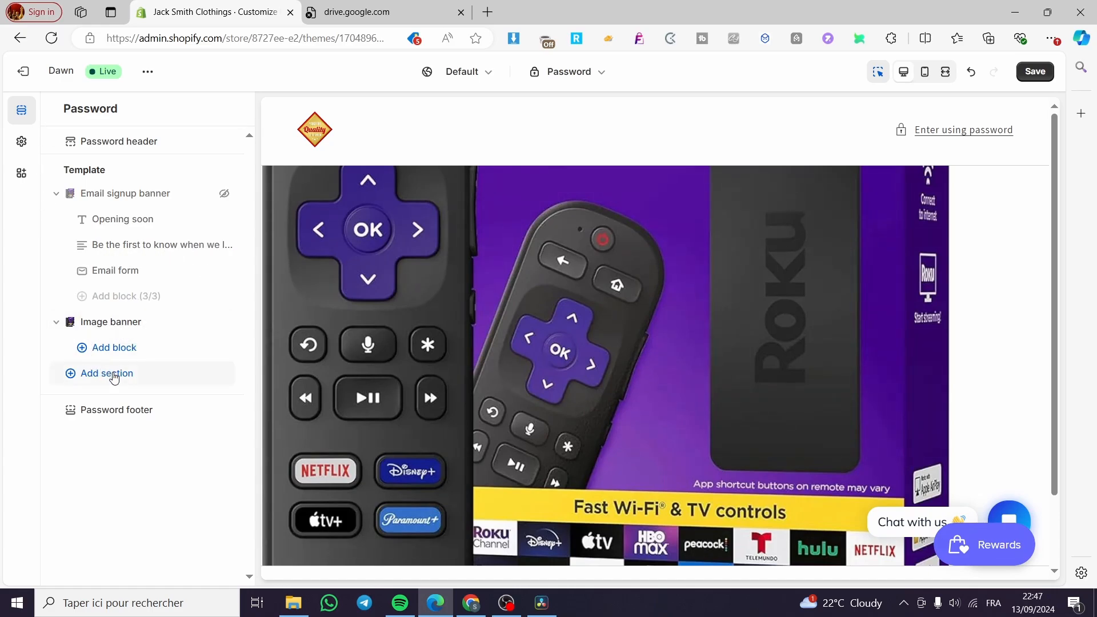
click(113, 348)
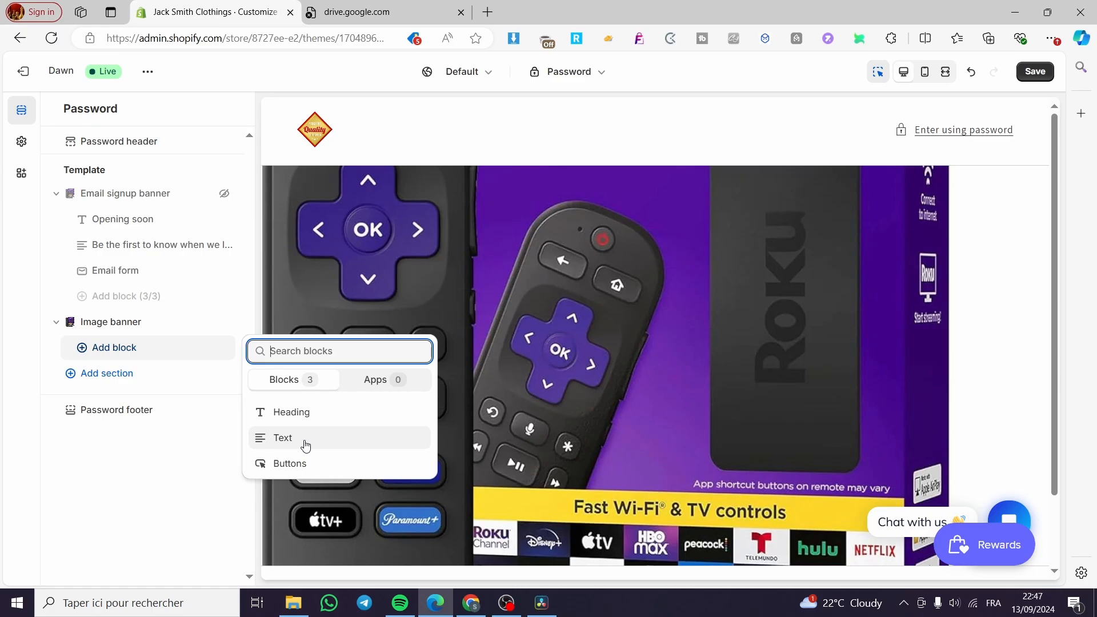
click(317, 413)
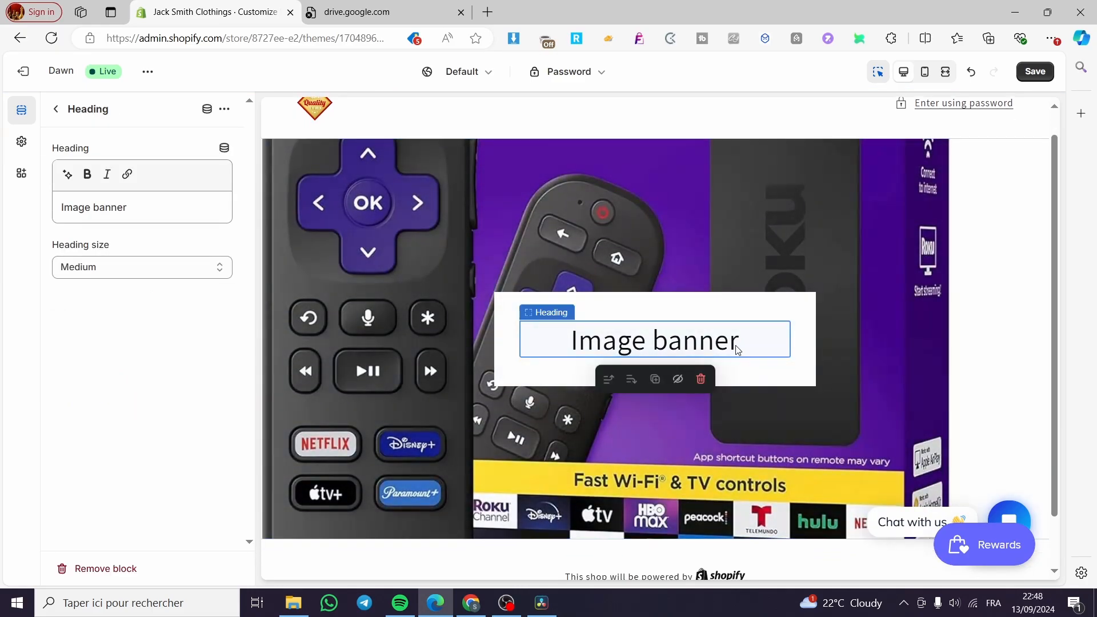
drag(131, 207, 2, 214)
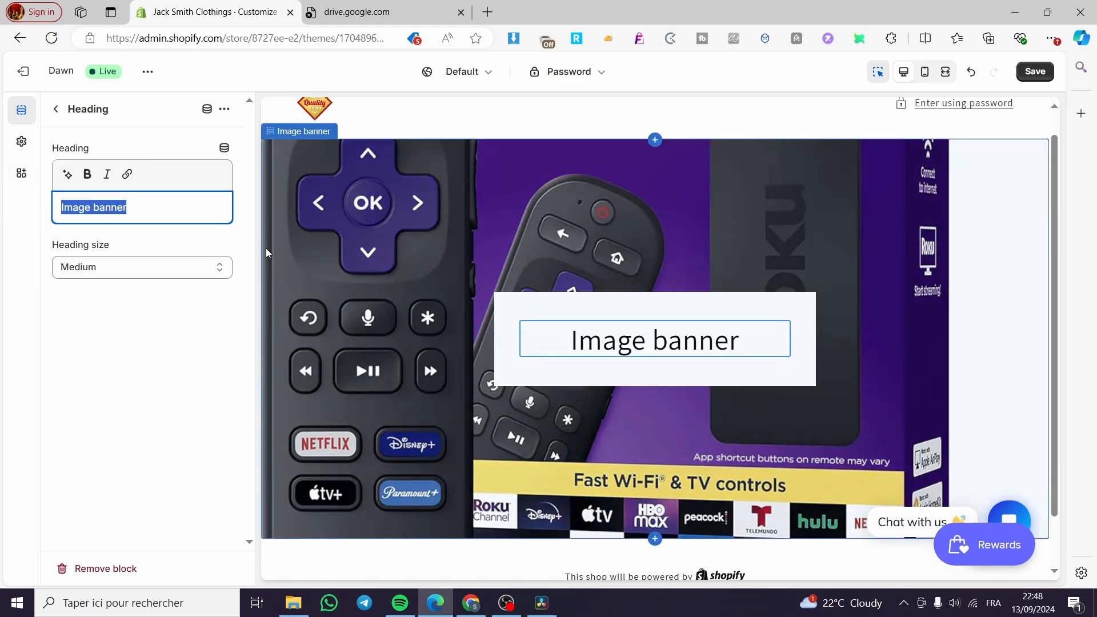
text(Coming)
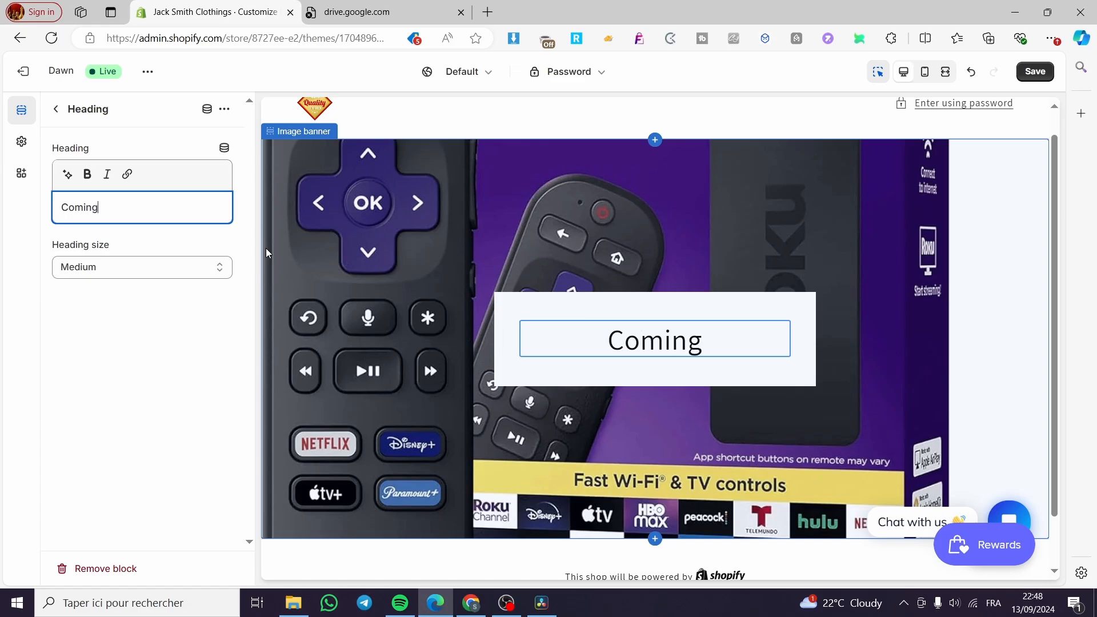
text( soon)
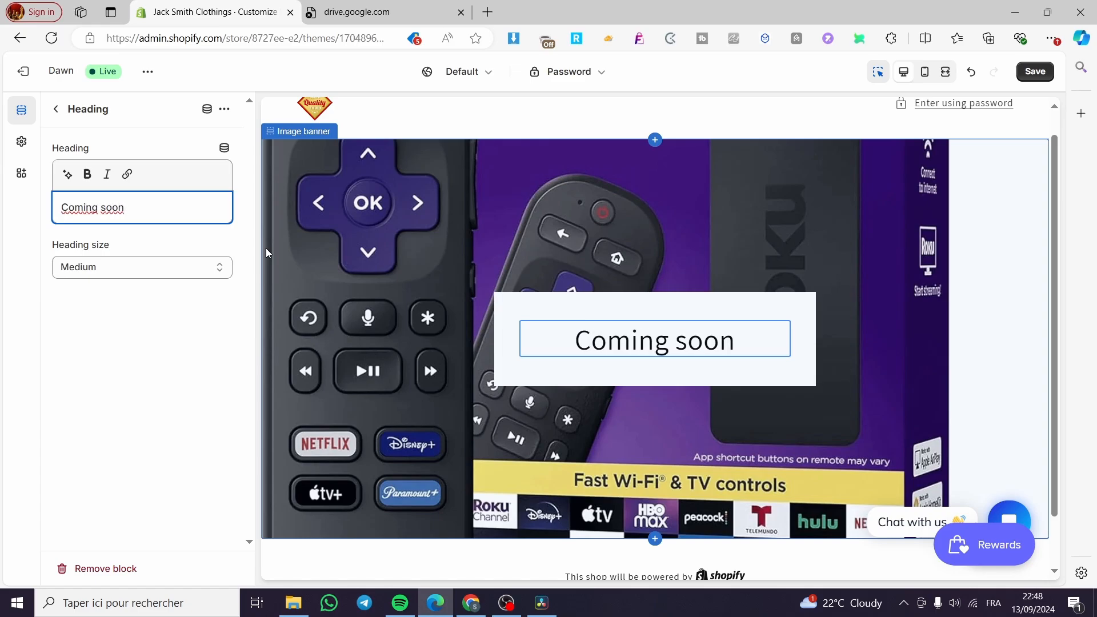
click(57, 109)
Add a Text block below the Coming soon heading in the image banner and open its settings
click(149, 375)
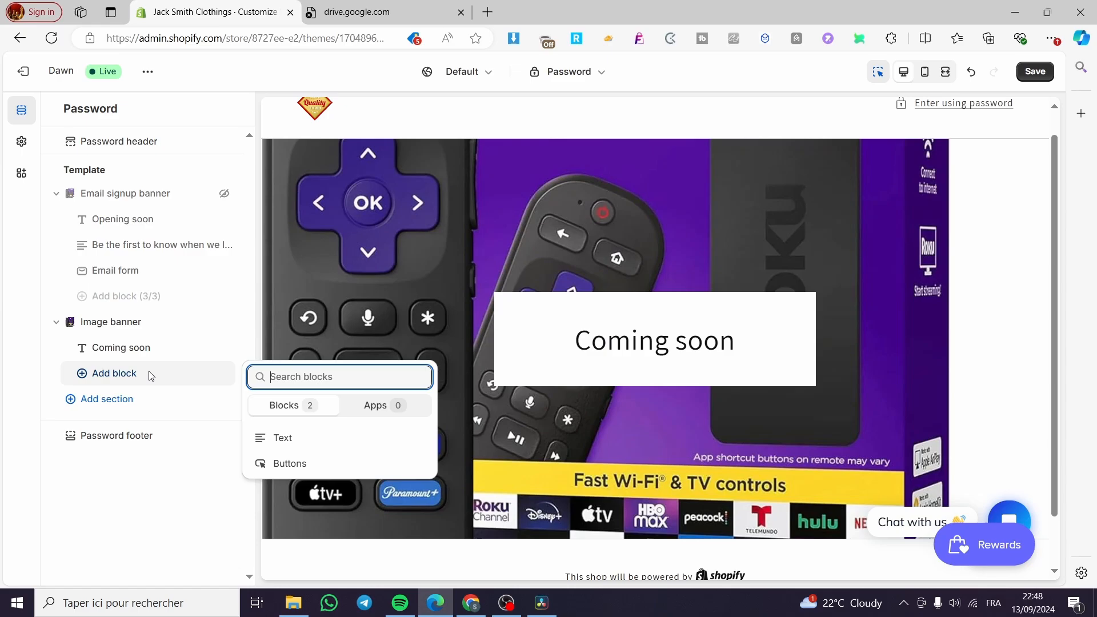
click(288, 438)
click(120, 372)
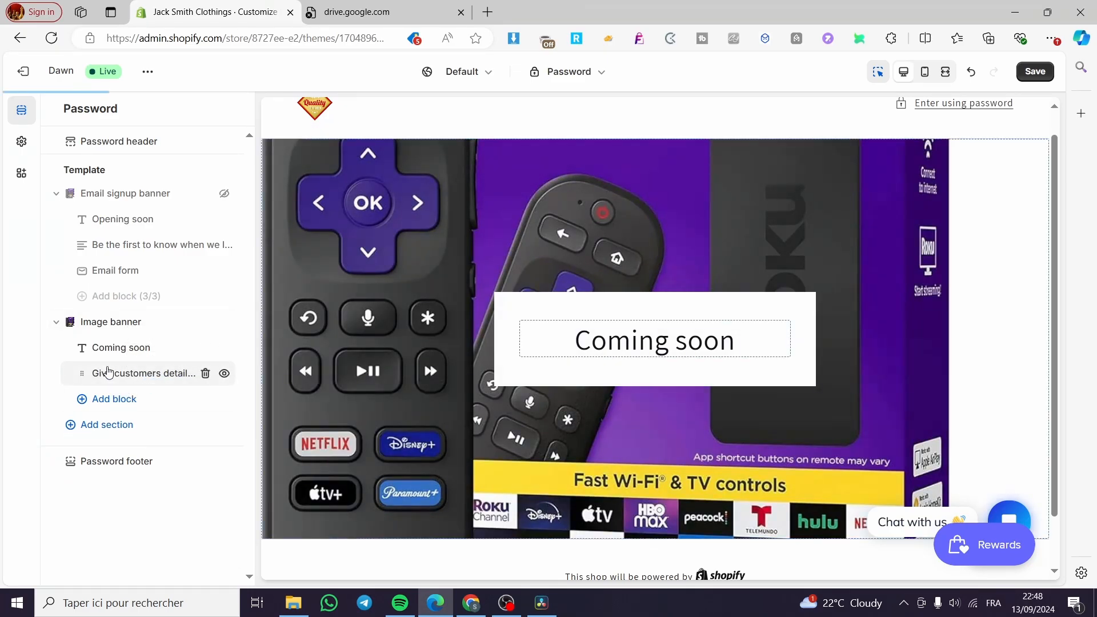
Replace the image banner's placeholder description with "Rest easy and patient we have all of your need in clothings"
triple_click(123, 237)
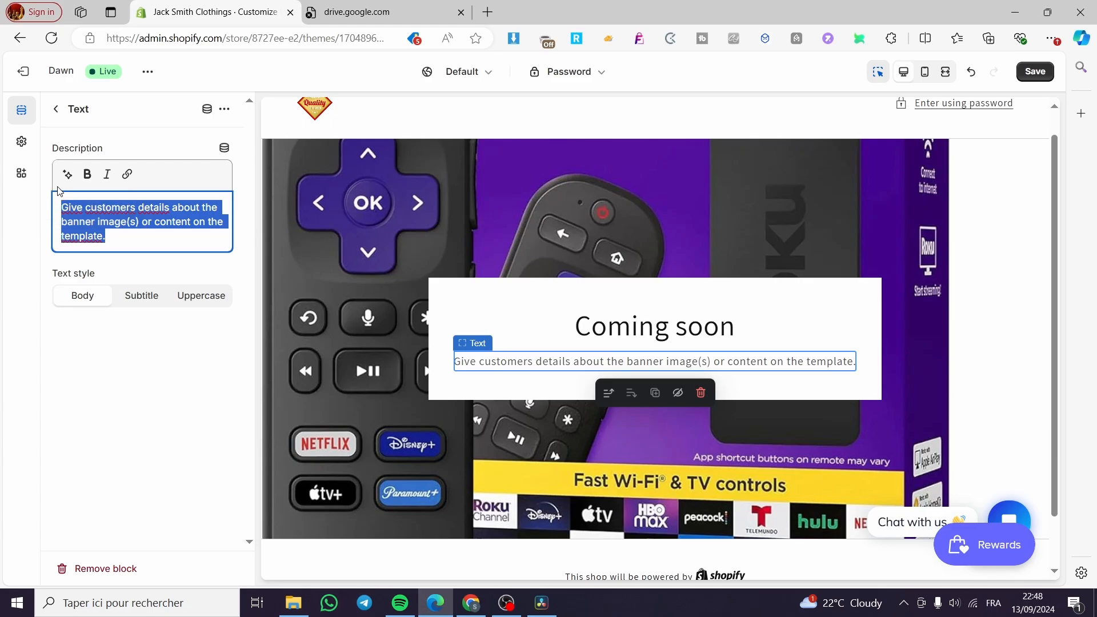
text(Rest)
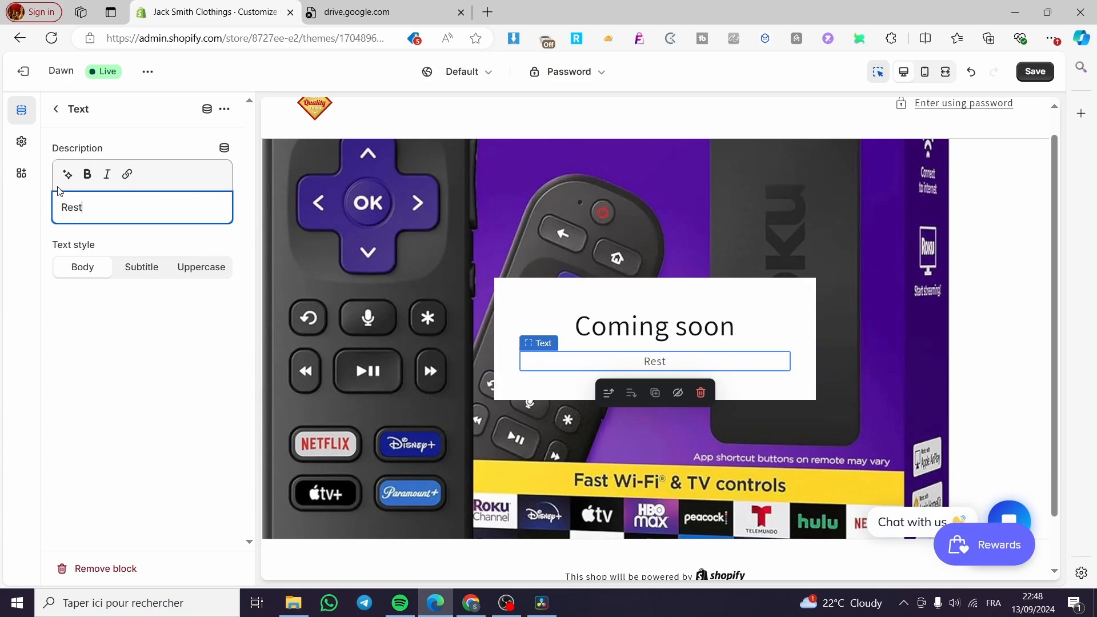
text( east)
key(BackSpace)
text(y a)
key(BackSpace)
text(and )
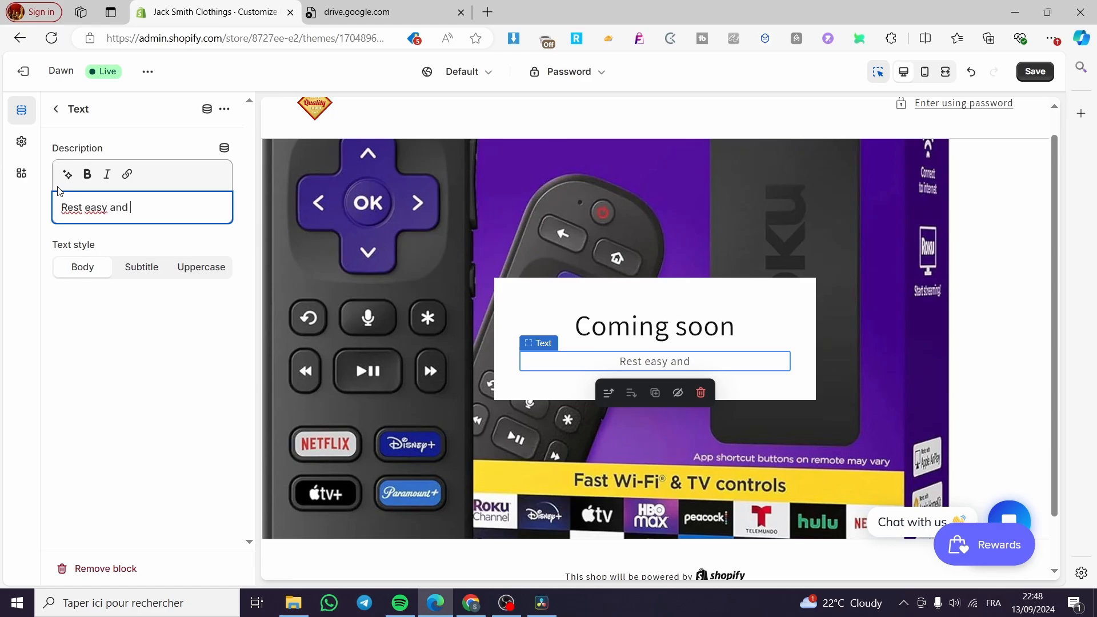
text(patient )
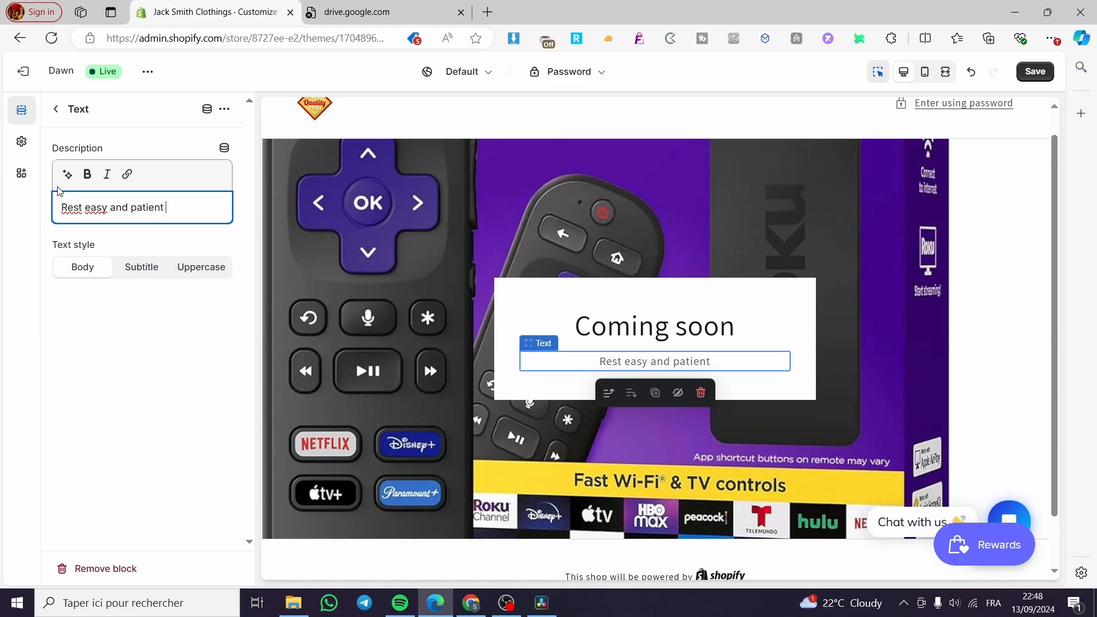
text(we haved)
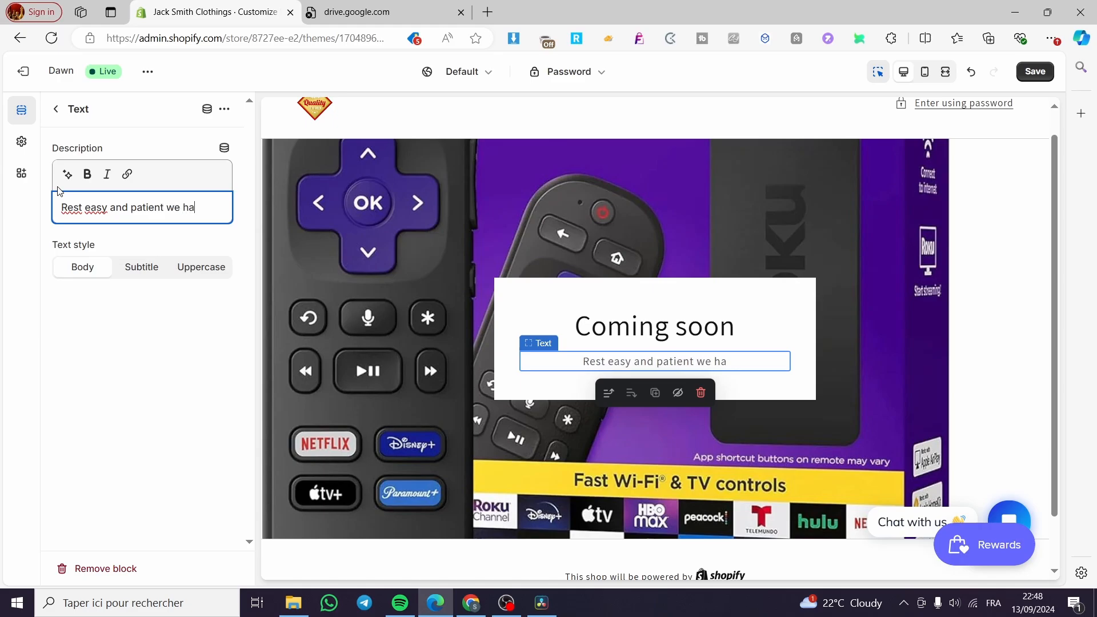
key(BackSpace)
key(BackSpace)
key(BackSpace)
text(ve )
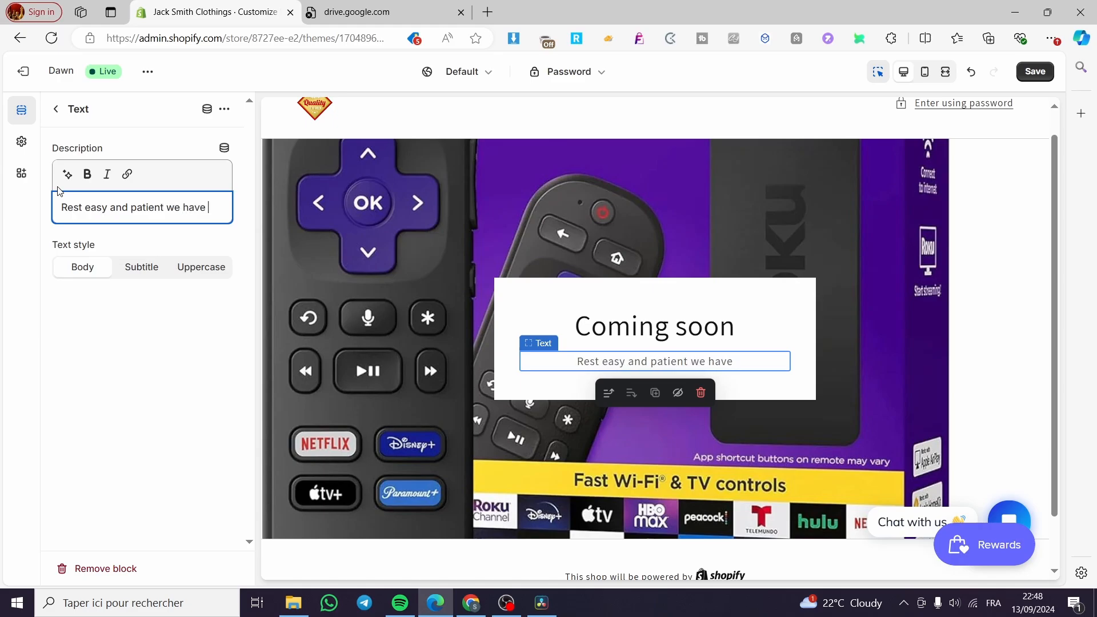
text(all of your need)
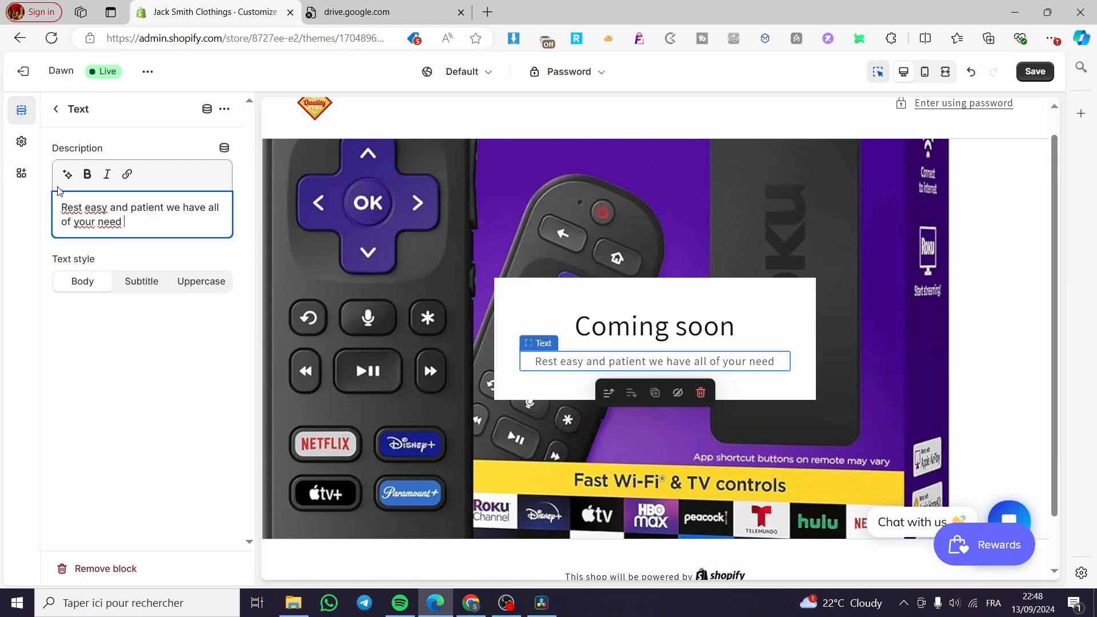
text( in clot)
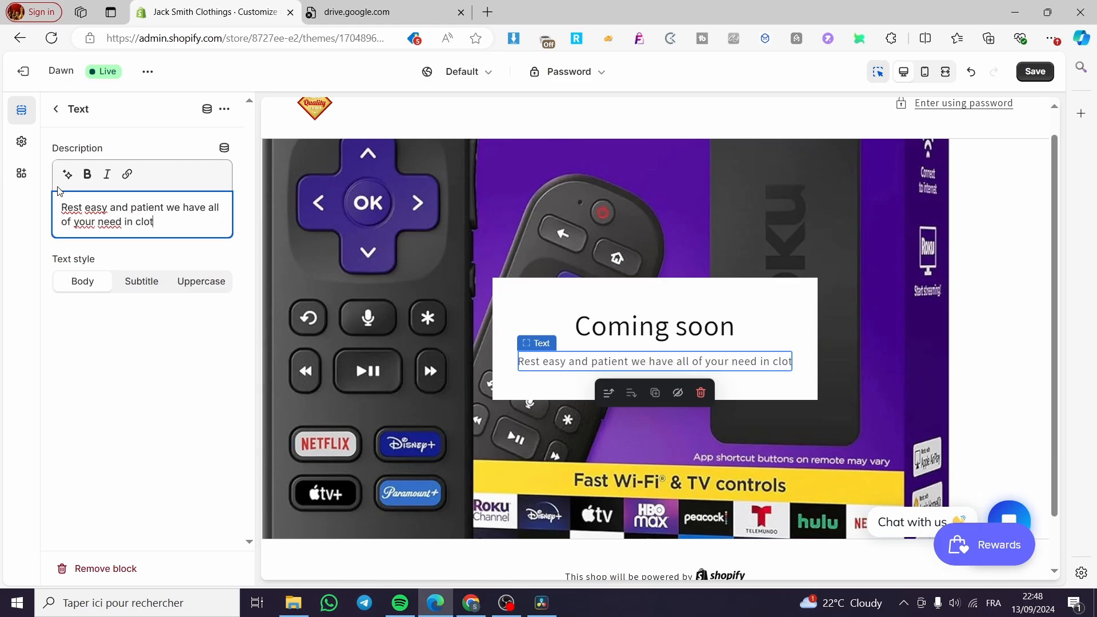
text(hings)
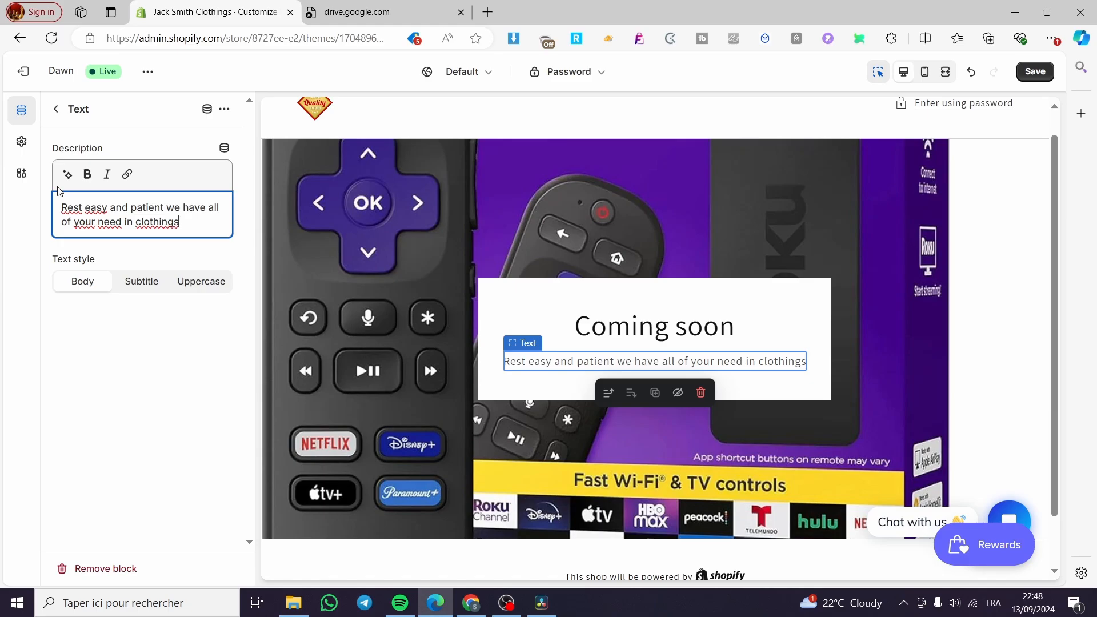
click(57, 109)
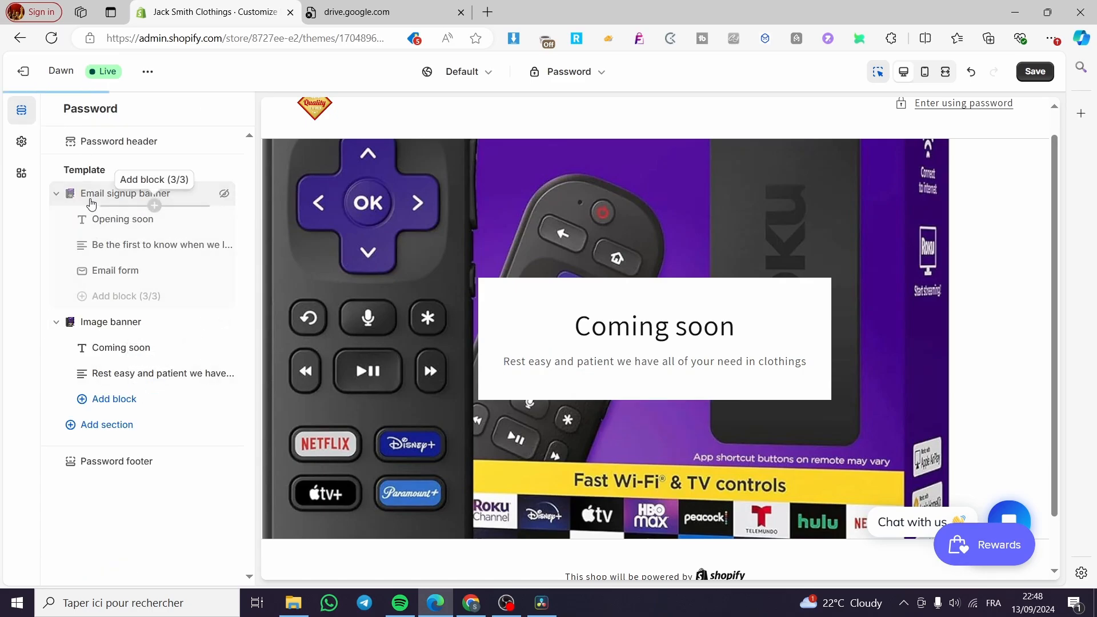
Add a Rich text section below the image banner in the Password template and bring it into view in the preview
click(80, 434)
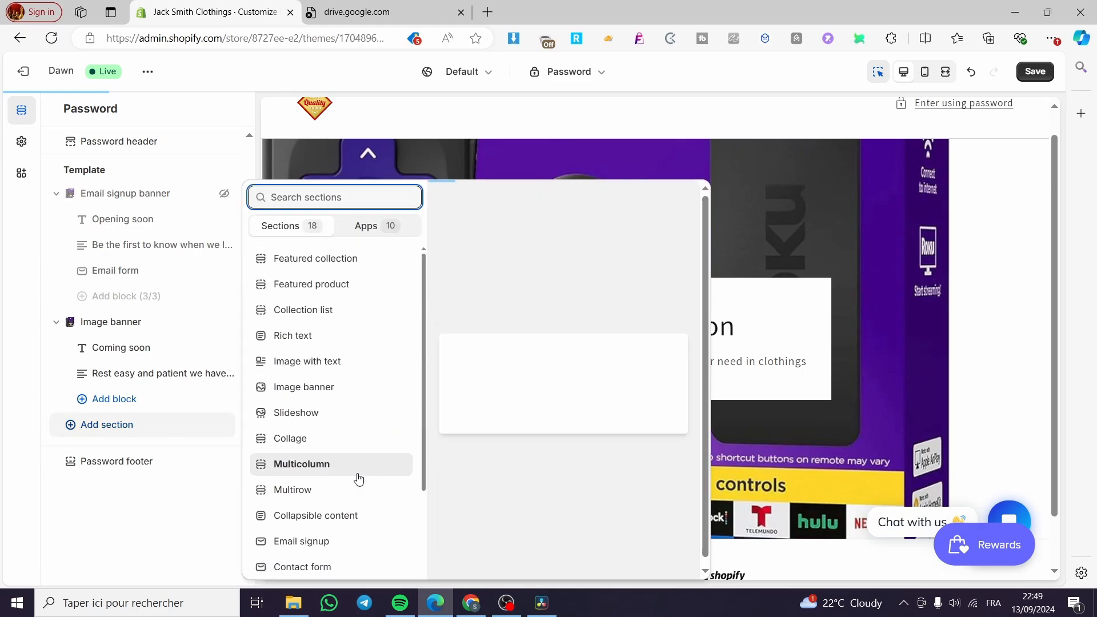
click(327, 342)
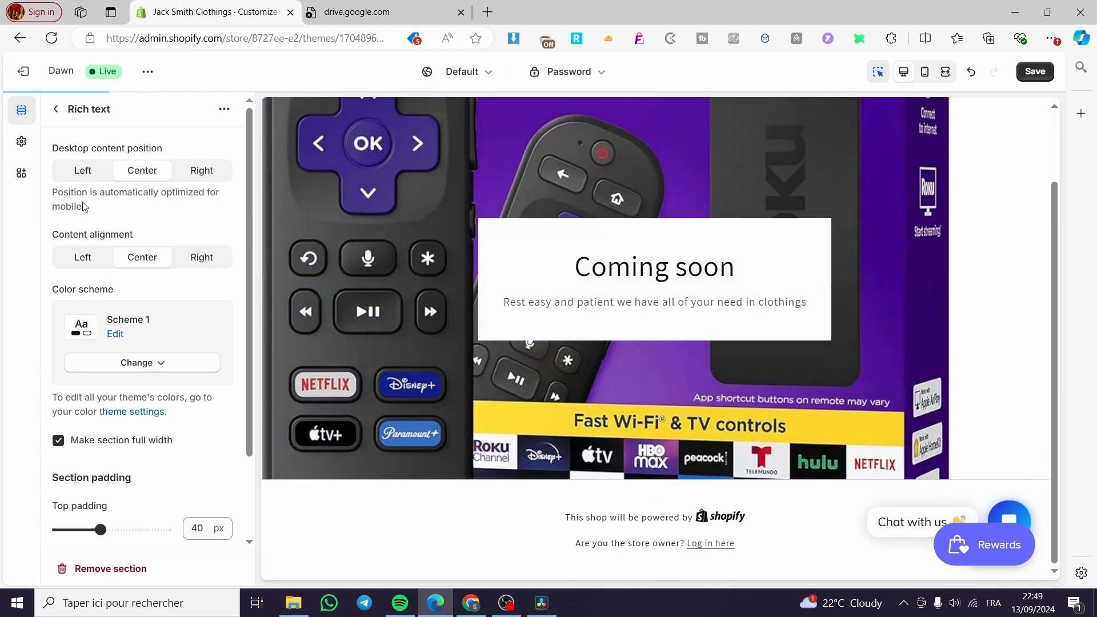
scroll(81, 198, down, 2)
scroll(81, 198, up, 2)
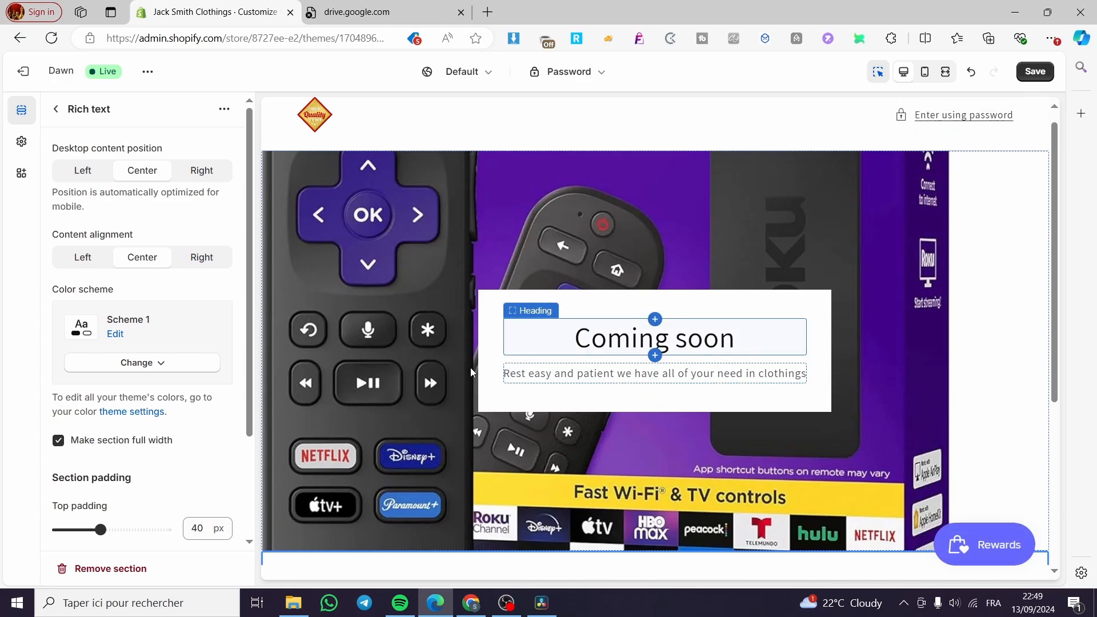
click(52, 117)
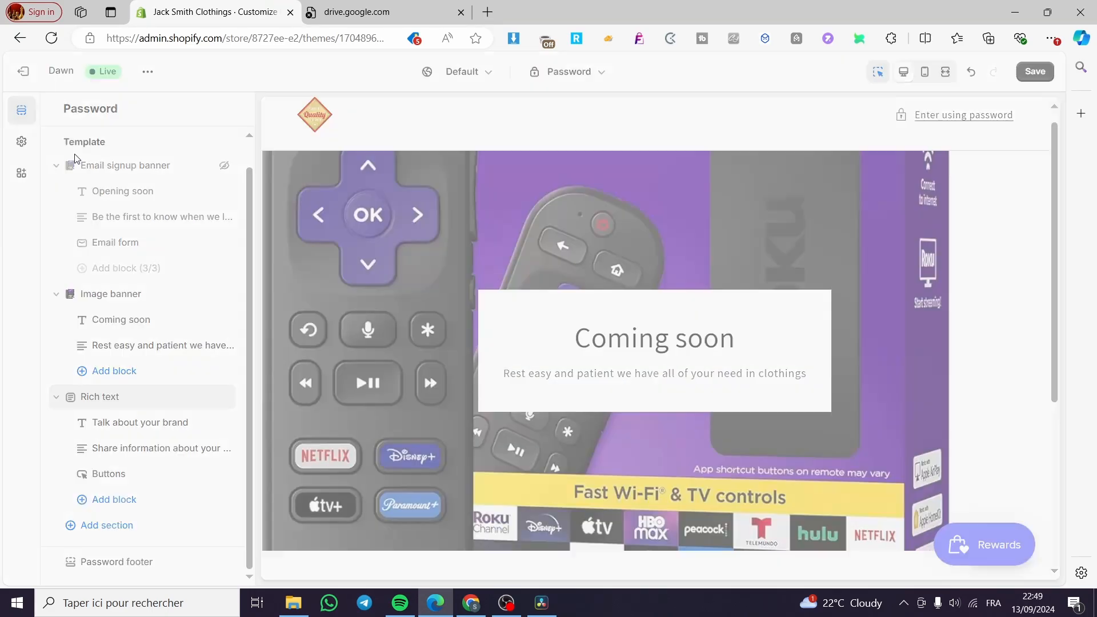
click(87, 396)
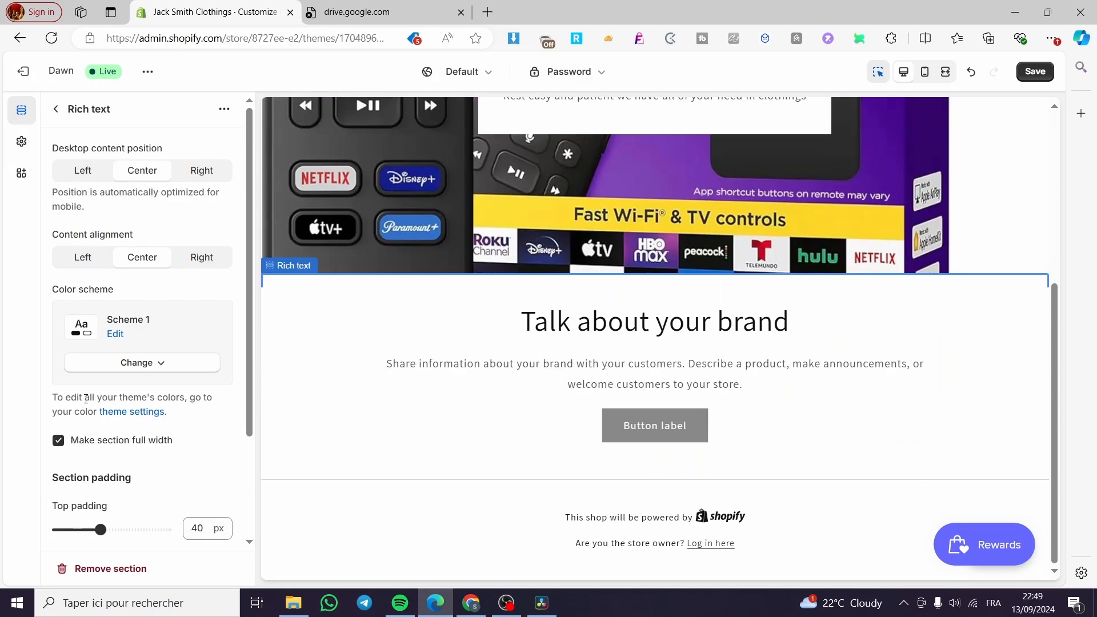
Change the rich text section's heading to "Grand Opening in : 30/10/2024"
click(619, 322)
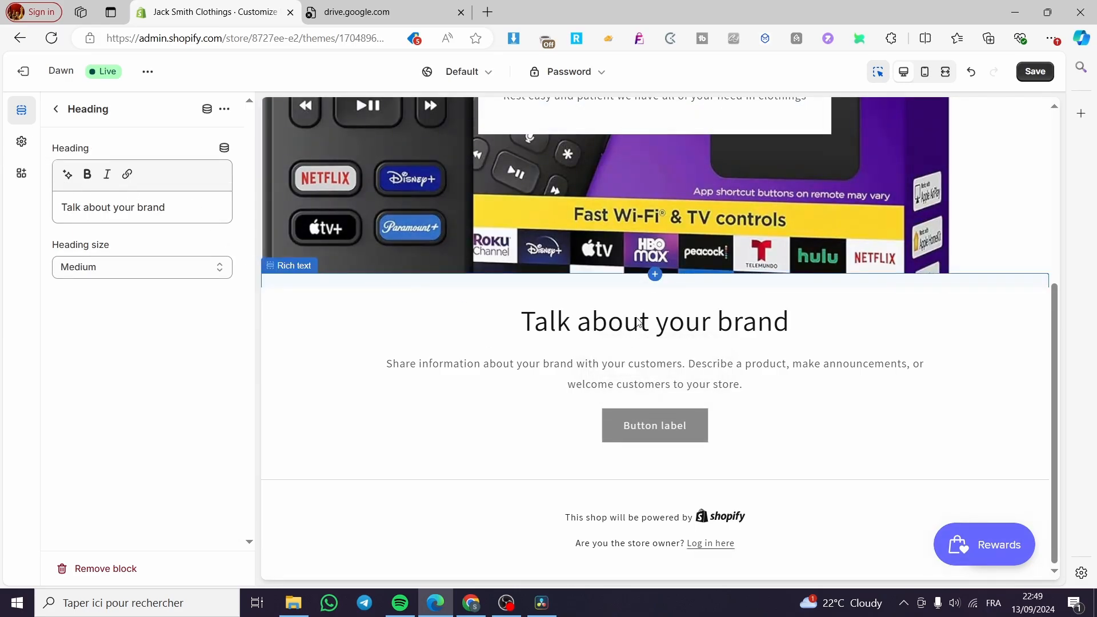
drag(194, 215, 2, 210)
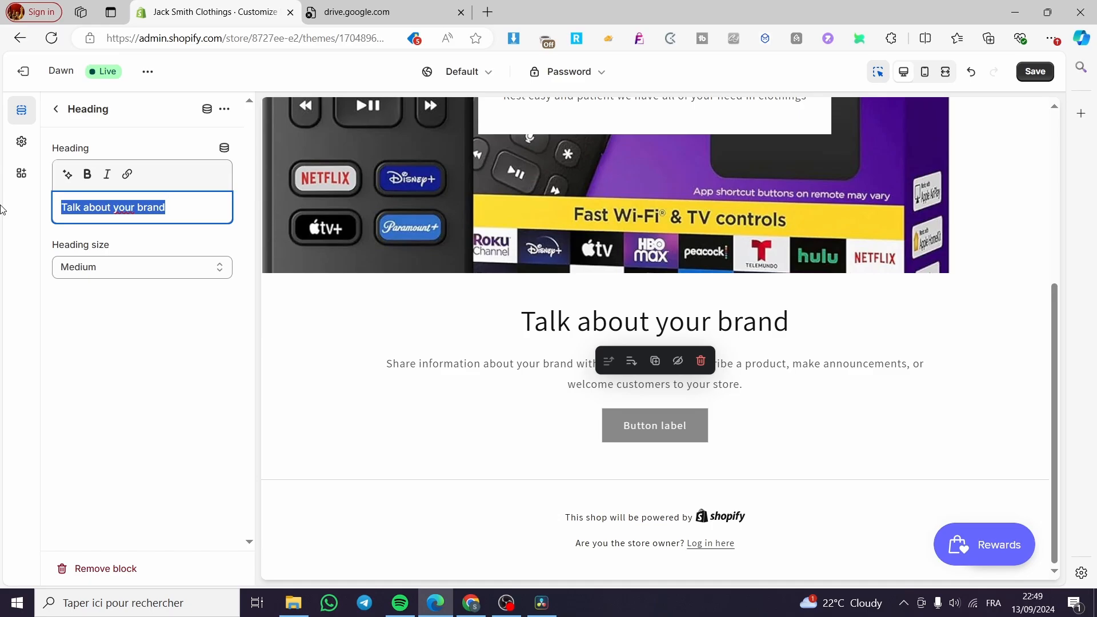
text(Grand )
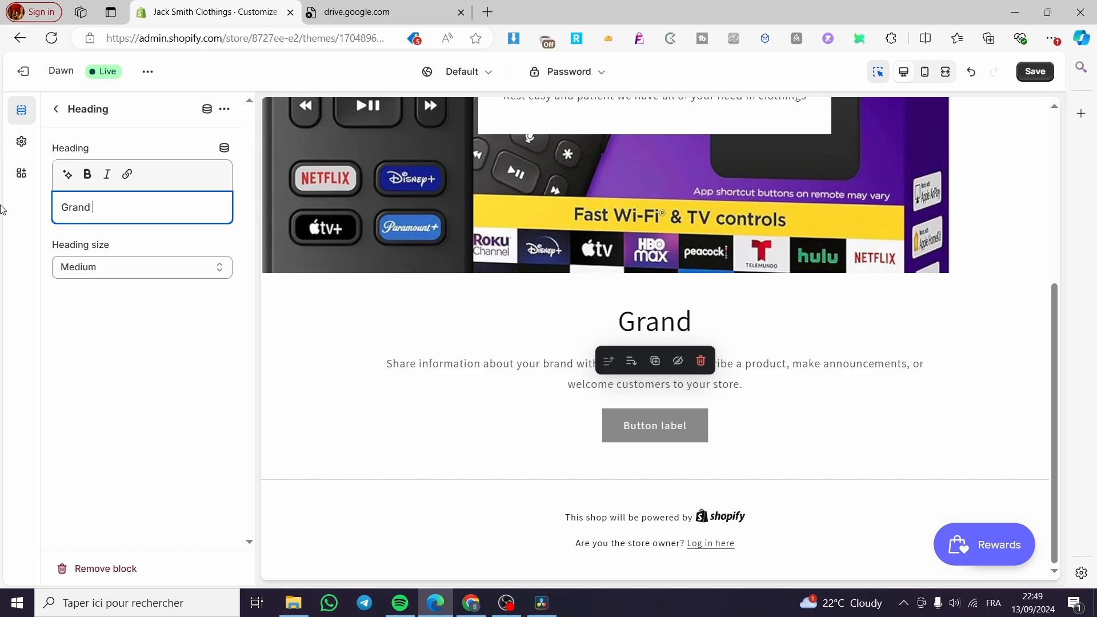
text(Opening )
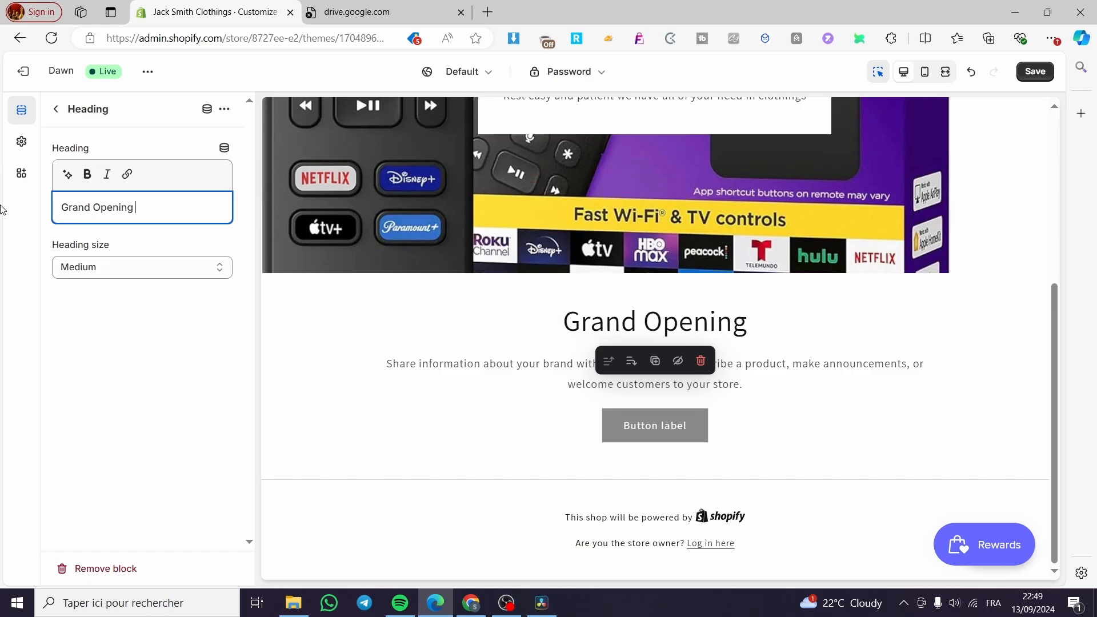
text(in : )
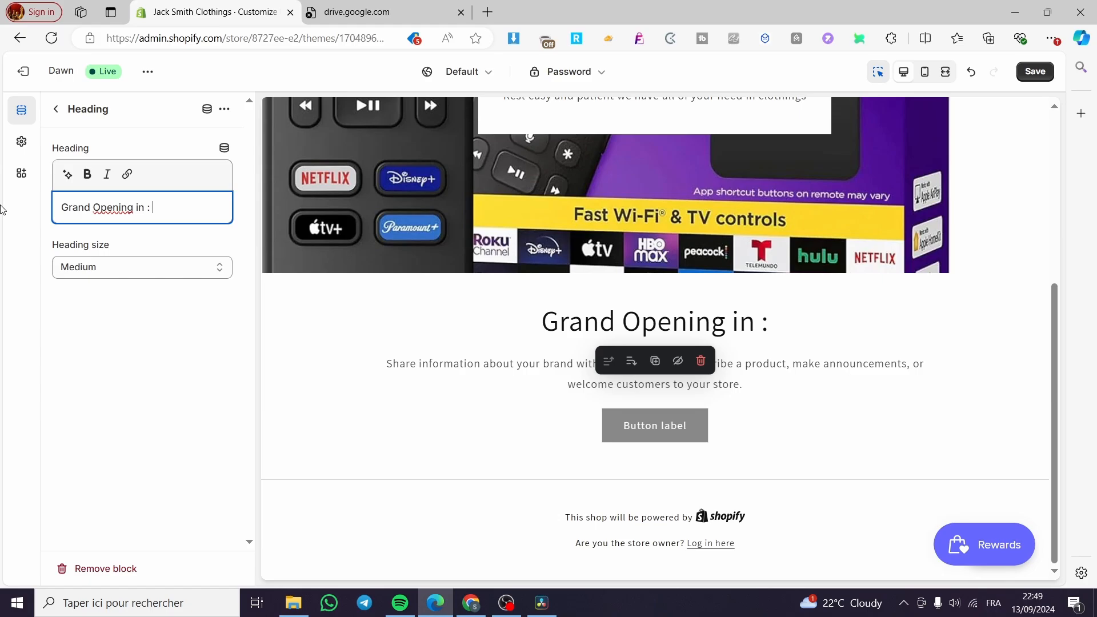
text(30/)
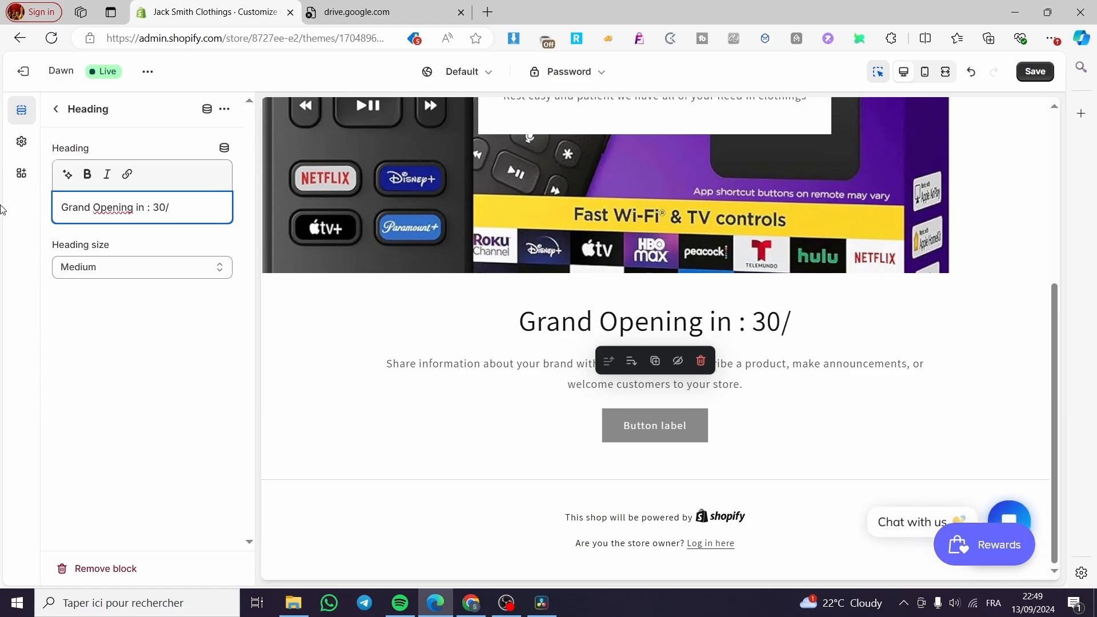
text(1)
text(0/)
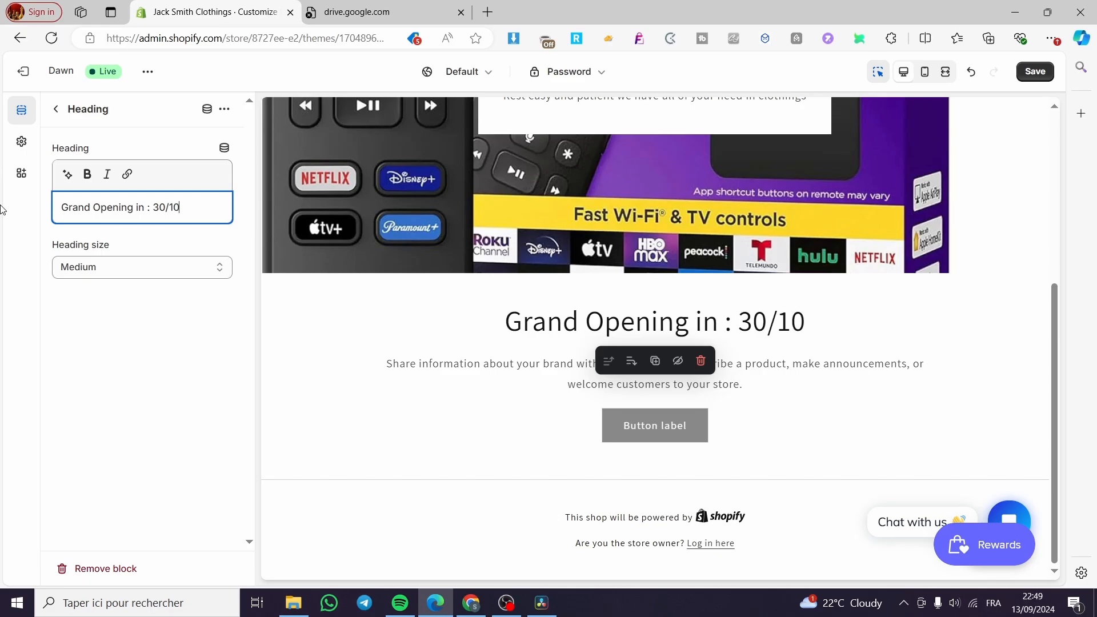
text(2024)
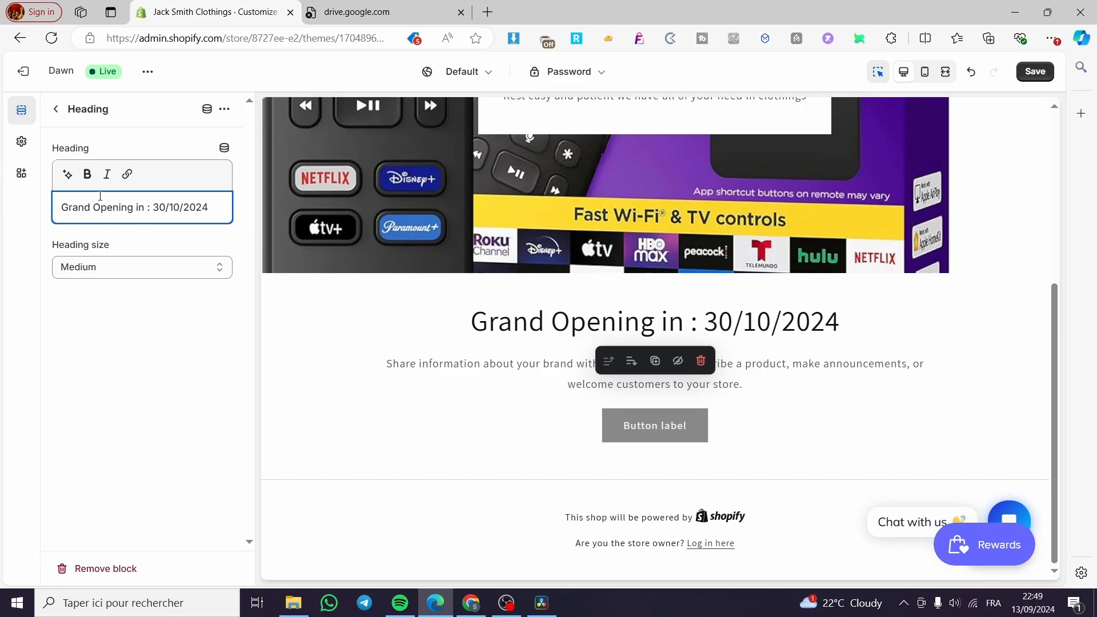
Clear the rich text description and remove the section's buttons and text blocks, keeping only the heading
click(676, 387)
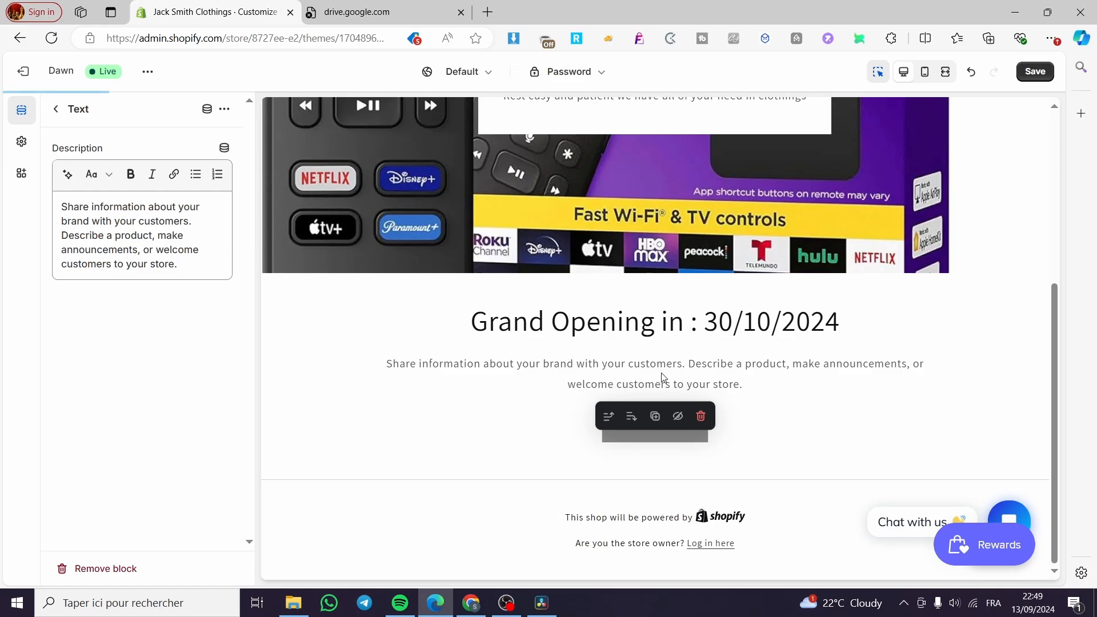
key(ctrl+a)
key(BackSpace)
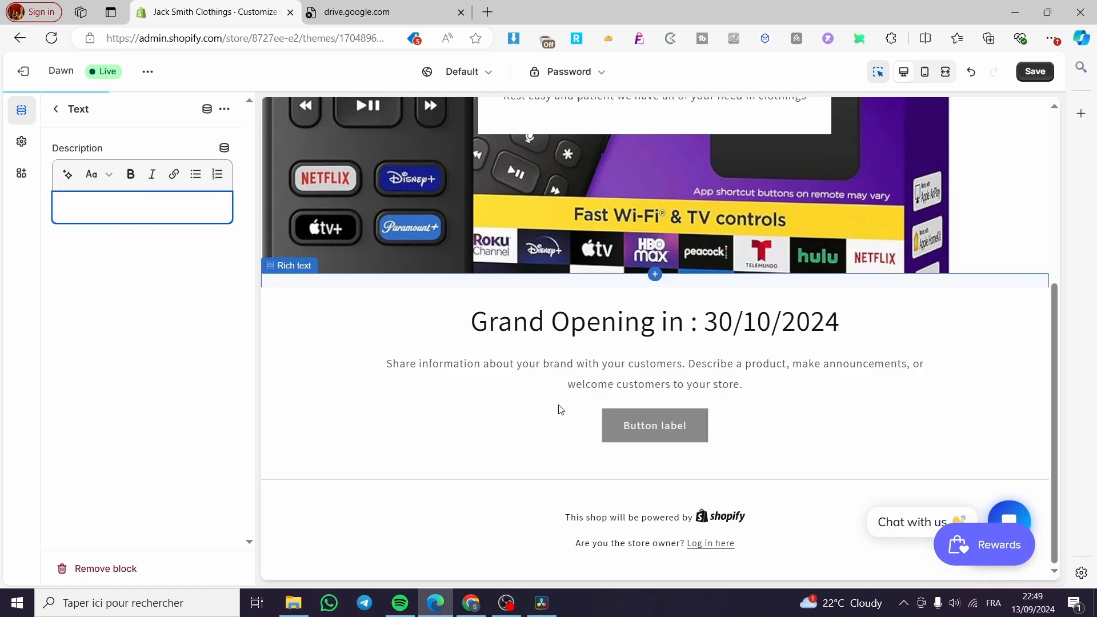
click(681, 430)
click(701, 463)
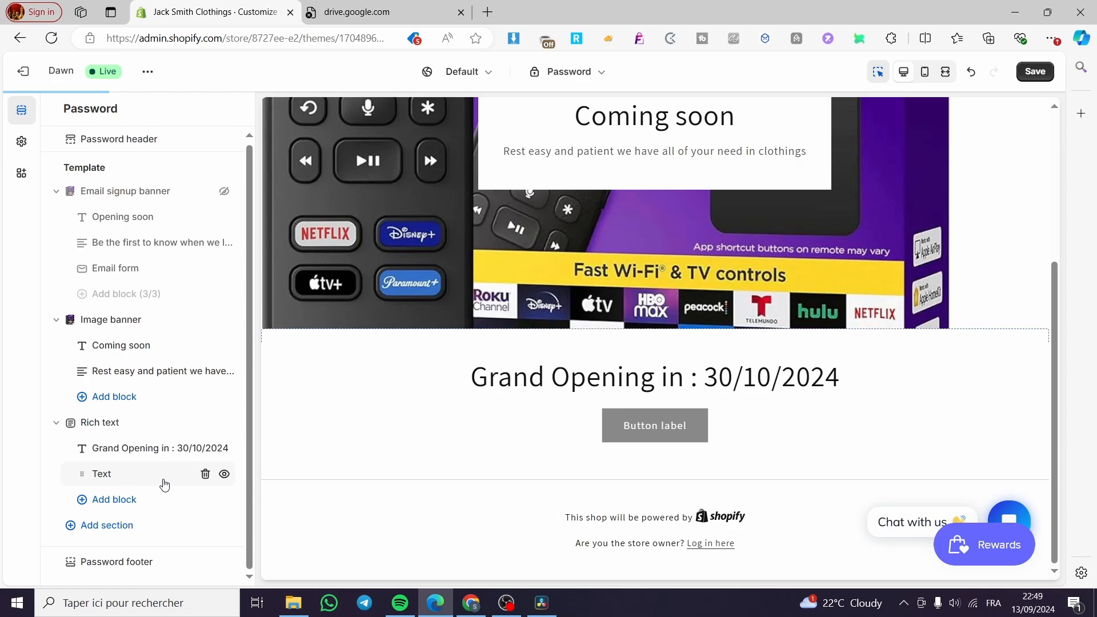
click(205, 474)
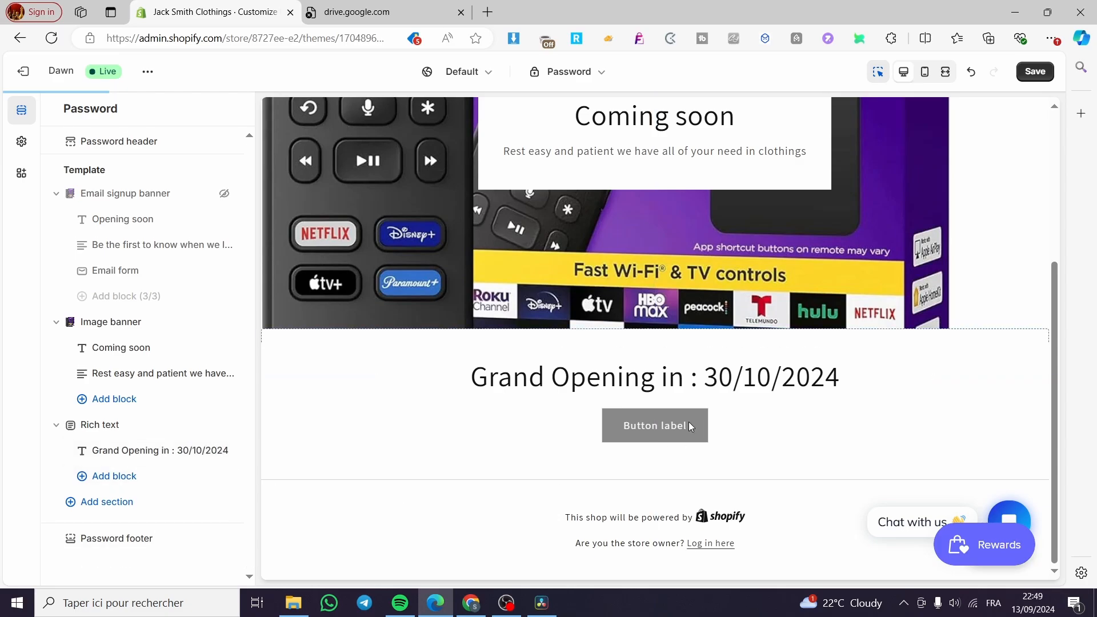
Save the changes to the Password template and leave the theme editor
click(621, 424)
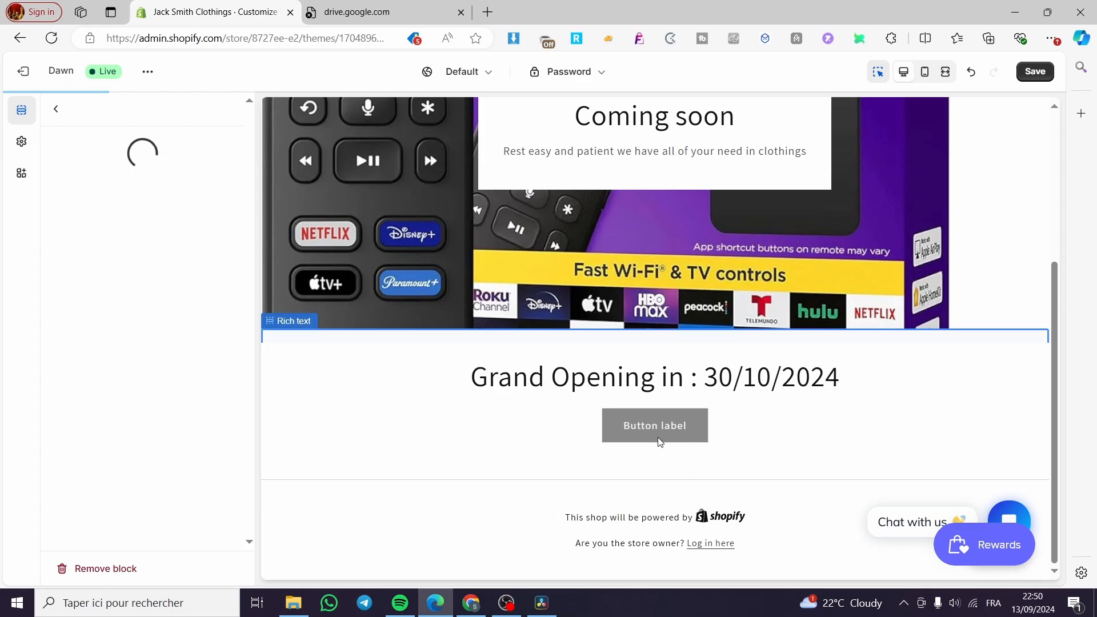
scroll(754, 414, up, 1)
scroll(755, 415, up, 3)
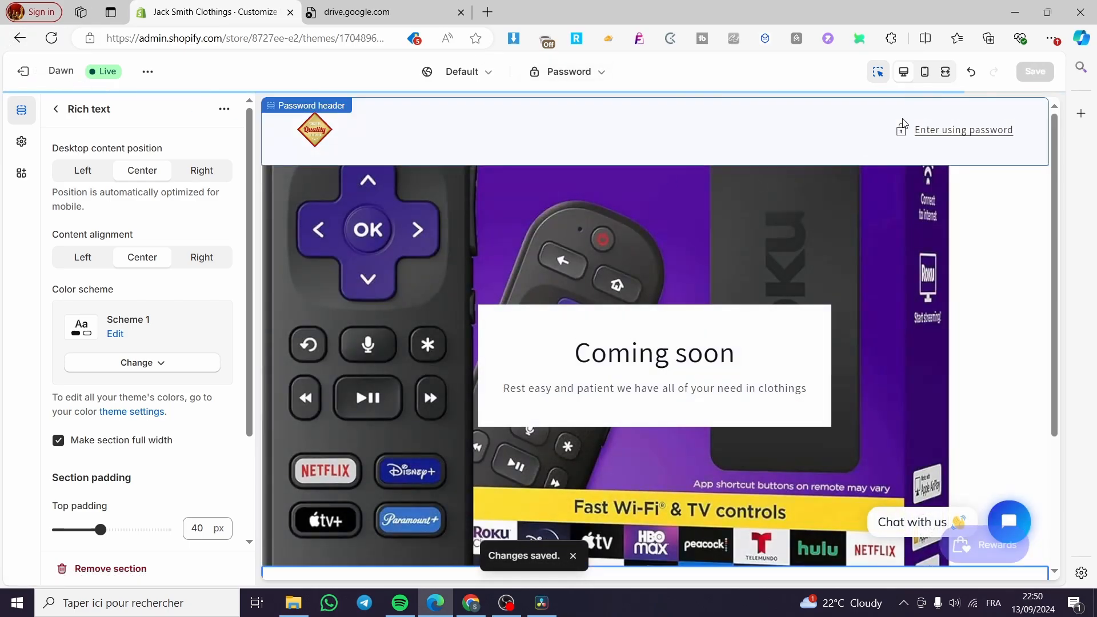
click(23, 70)
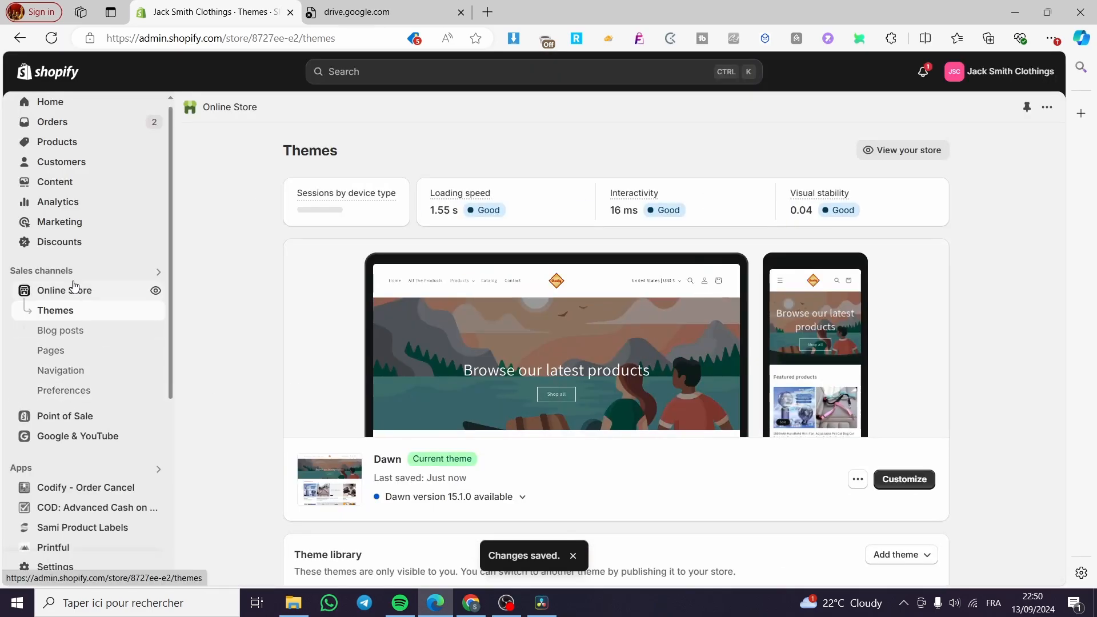
Enable "Restrict access to visitors with the password" under Password protection in the Online Store preferences and save
click(57, 393)
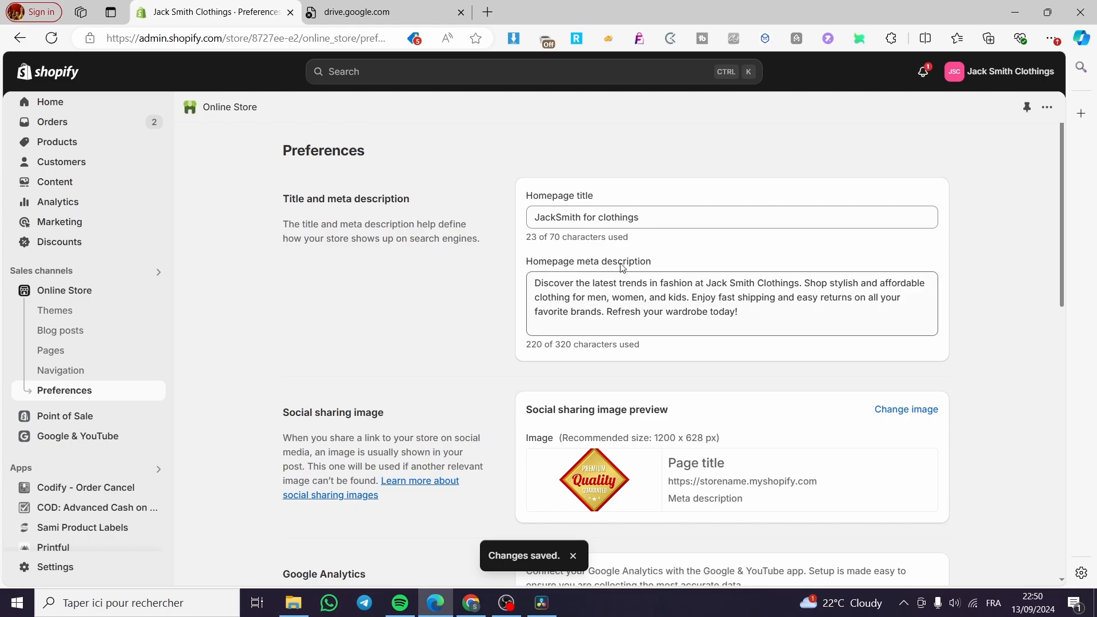
scroll(587, 261, down, 5)
scroll(587, 260, down, 3)
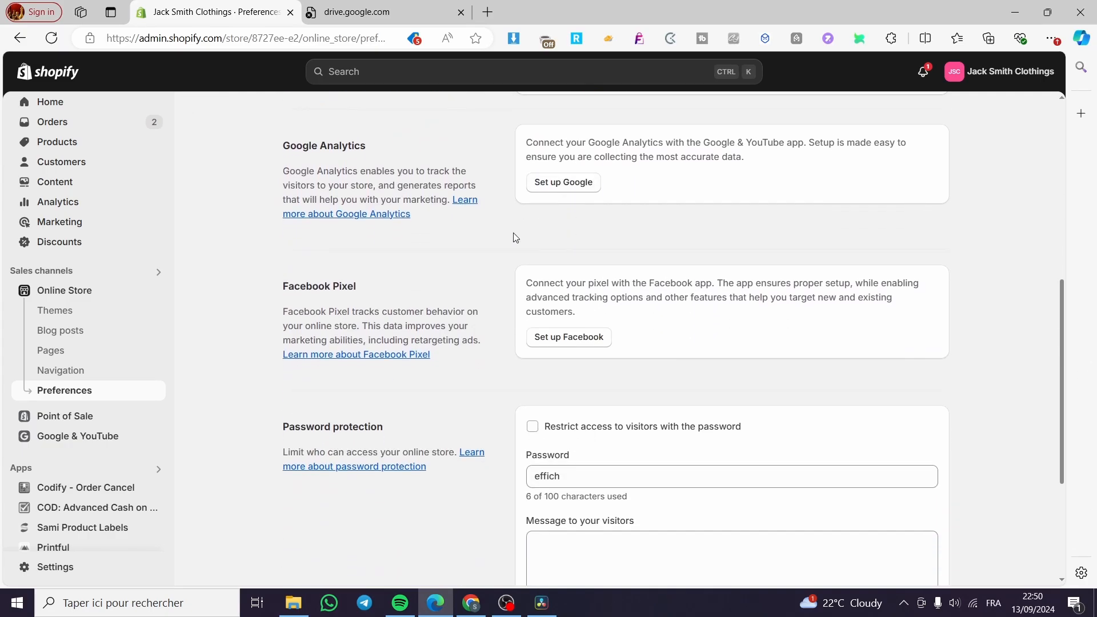
scroll(503, 231, down, 1)
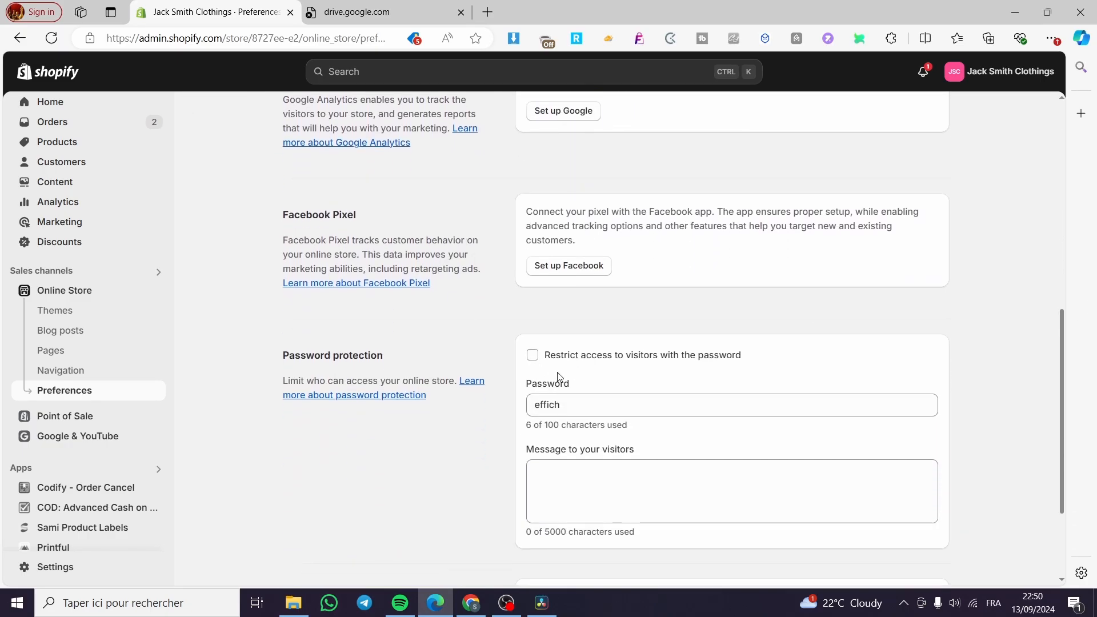
drag(284, 358, 392, 361)
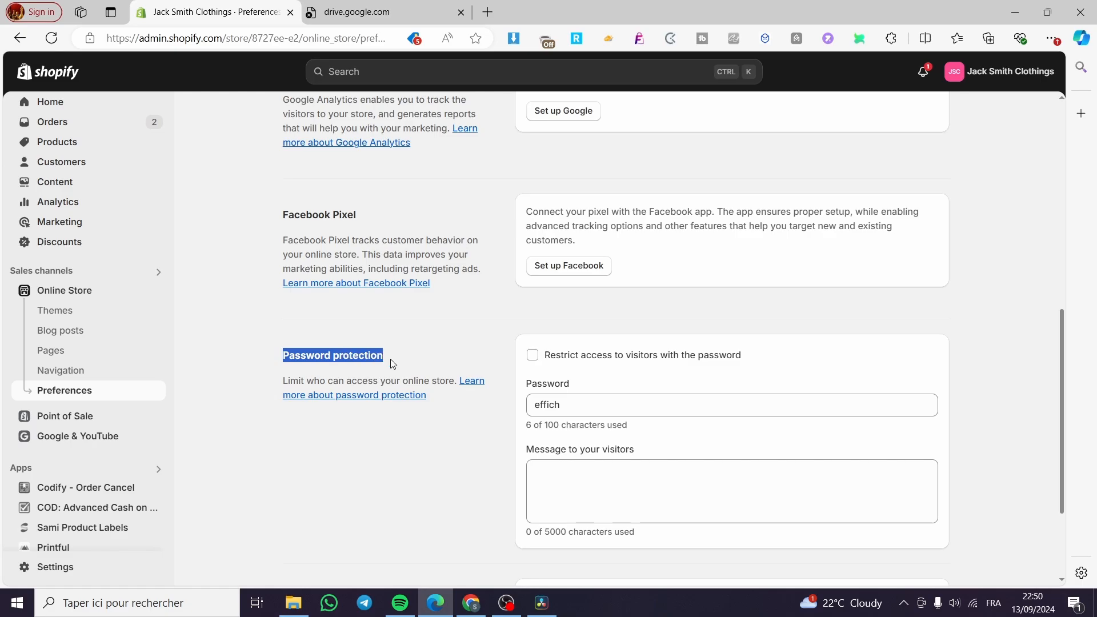
click(424, 370)
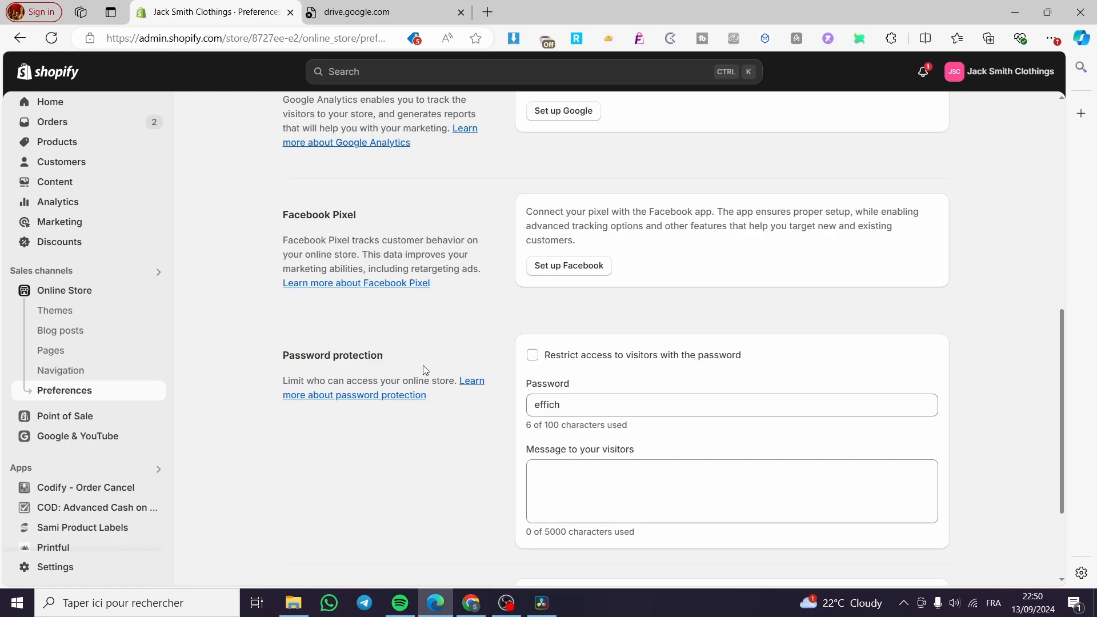
click(532, 355)
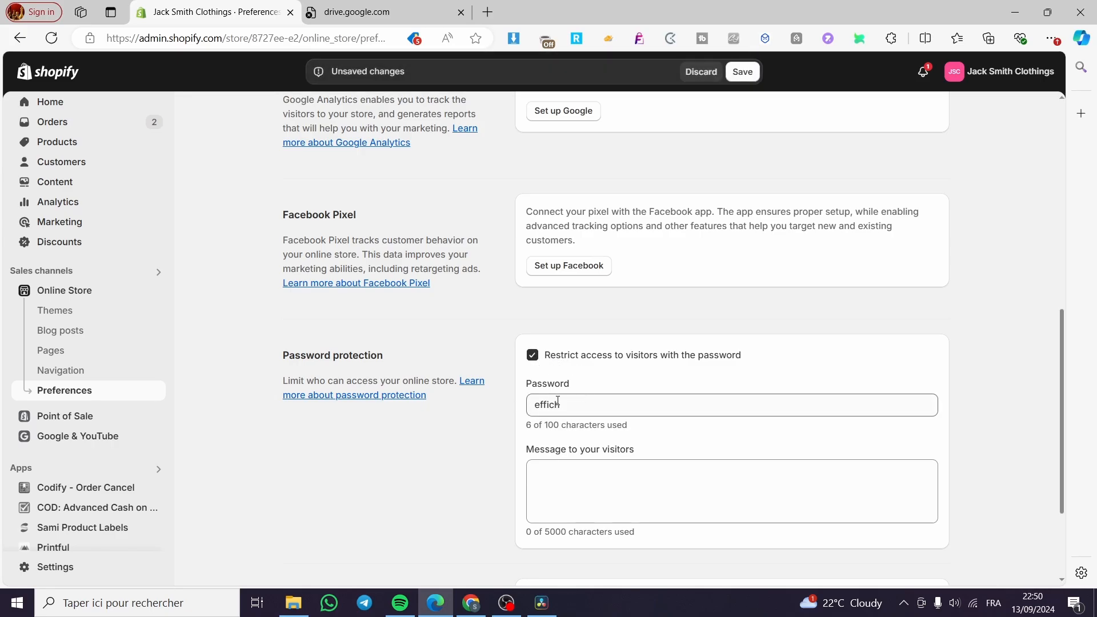
click(742, 71)
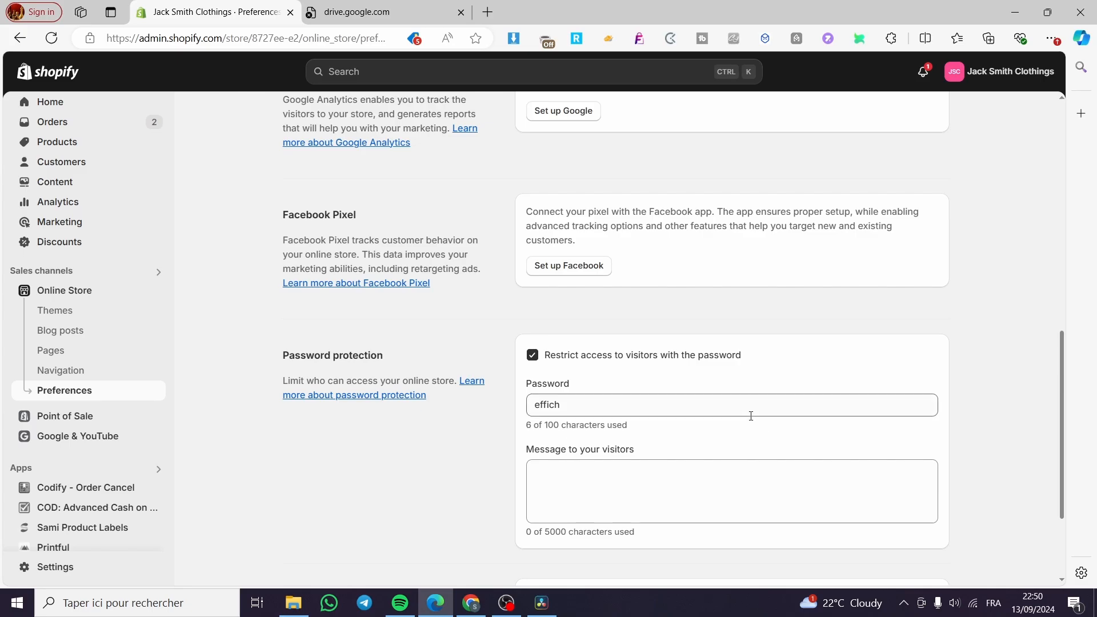
View the live opening soon page and try to enter the store with the storefront password copied from the preferences
click(154, 289)
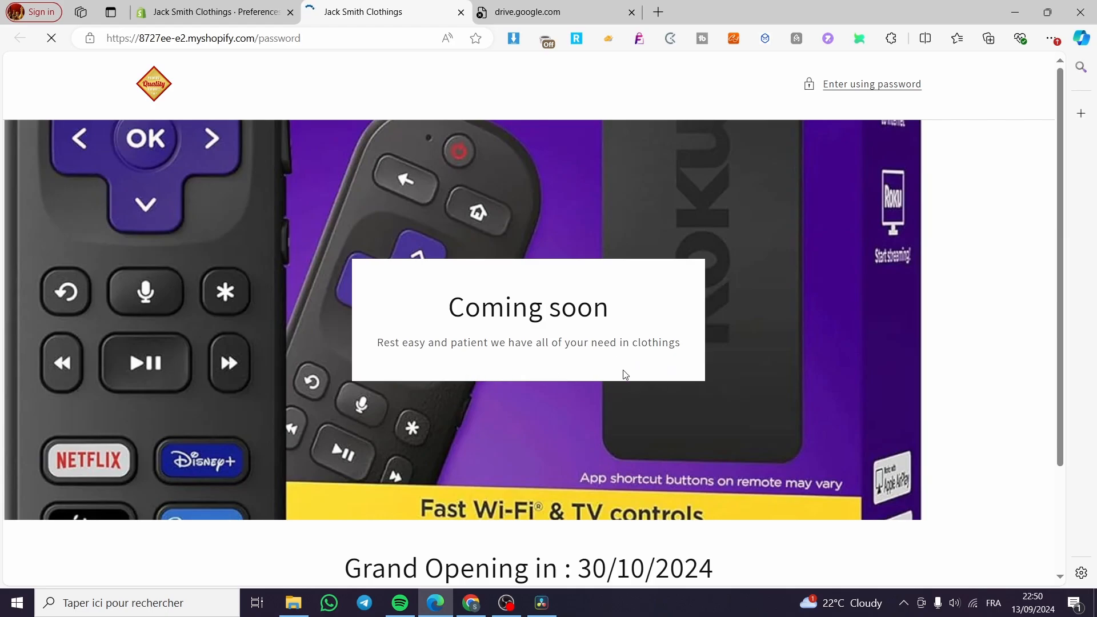
click(857, 91)
click(183, 10)
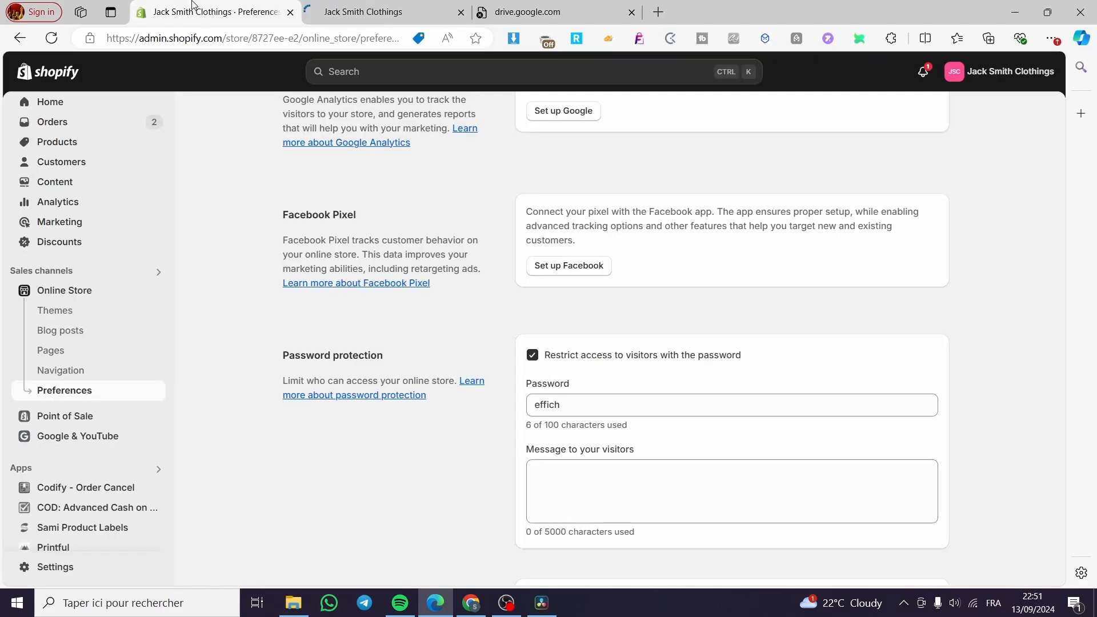
click(558, 404)
double_click(558, 405)
right_click(544, 404)
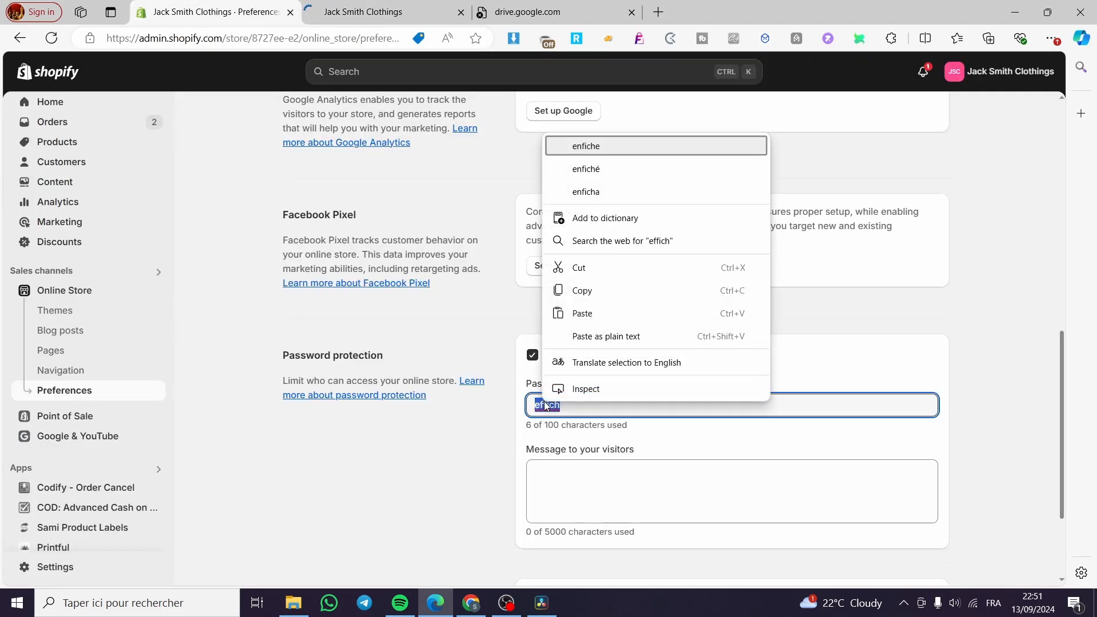
click(605, 290)
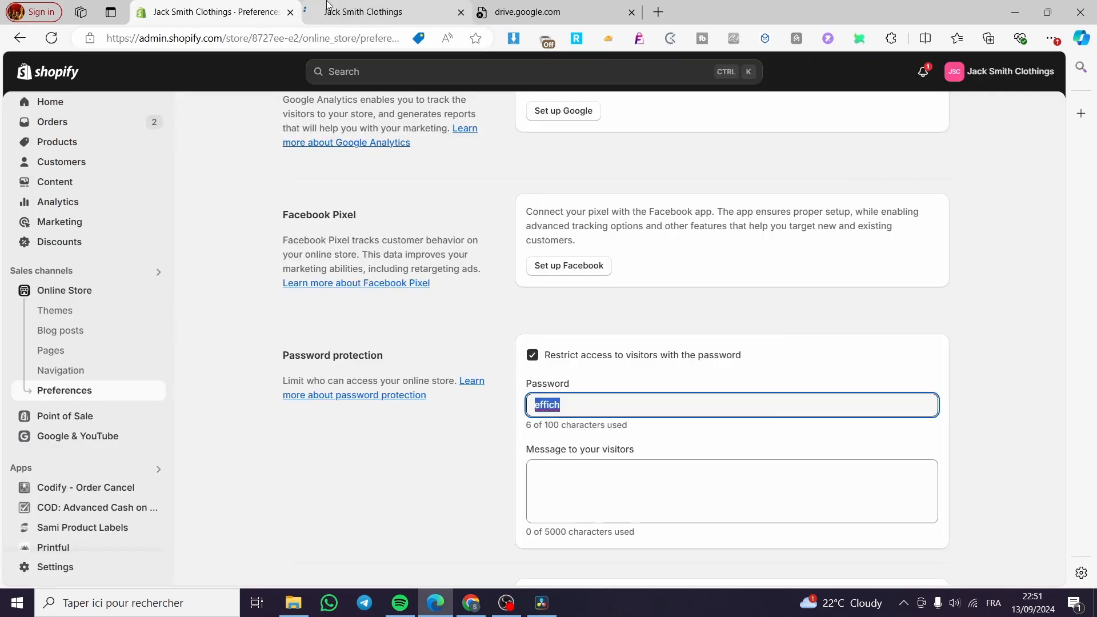
click(363, 11)
right_click(430, 349)
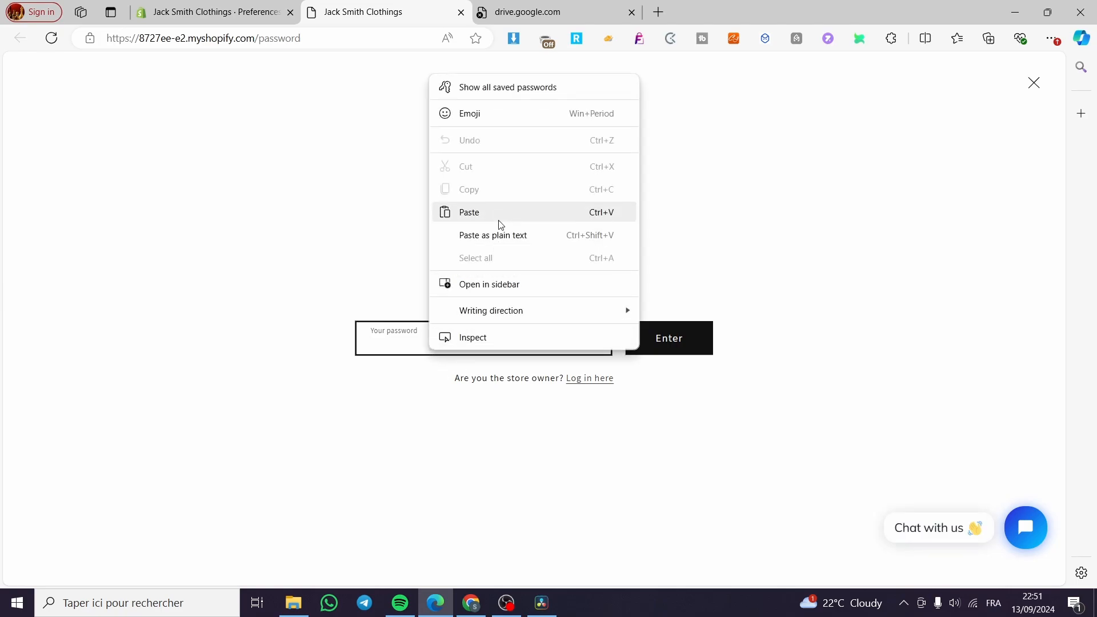
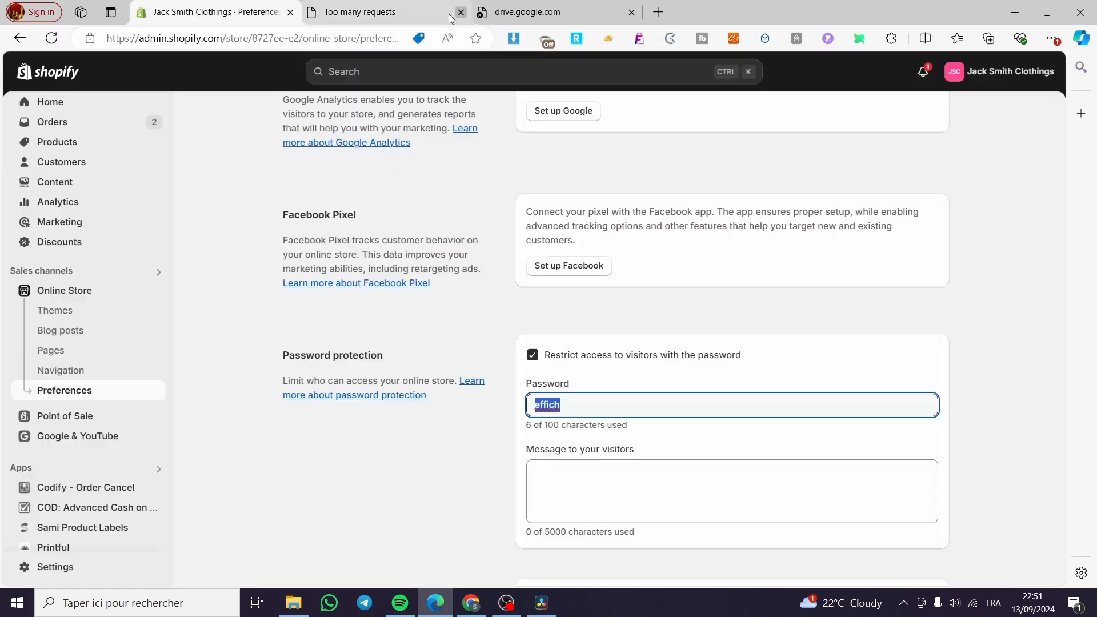
Turn off the visitor password restriction, save the preferences and view the live store's home page
click(532, 354)
click(742, 72)
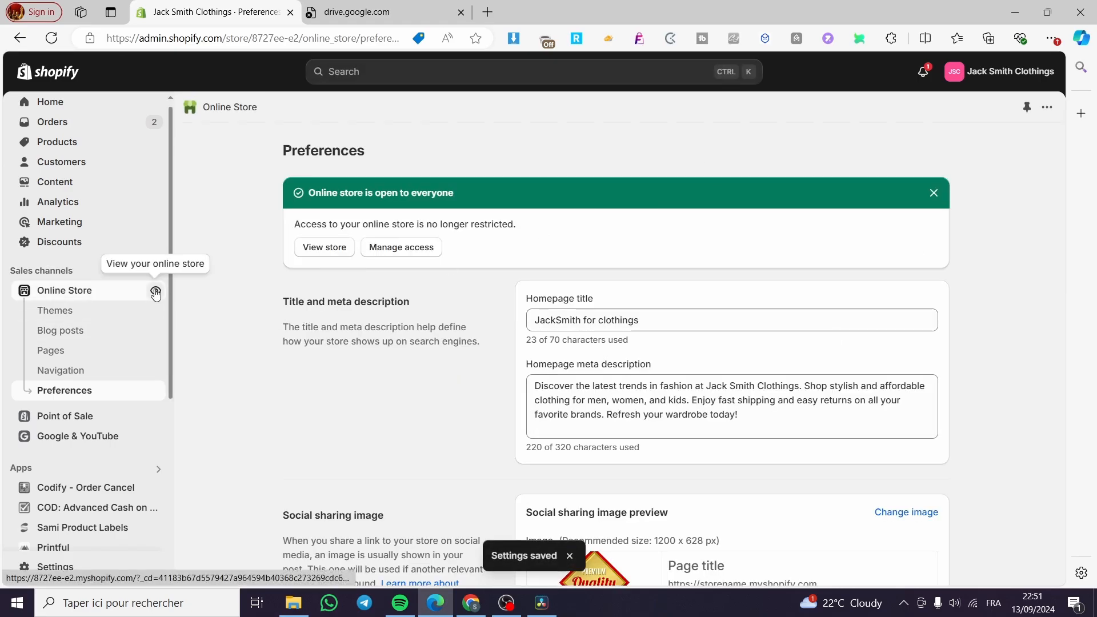
click(154, 292)
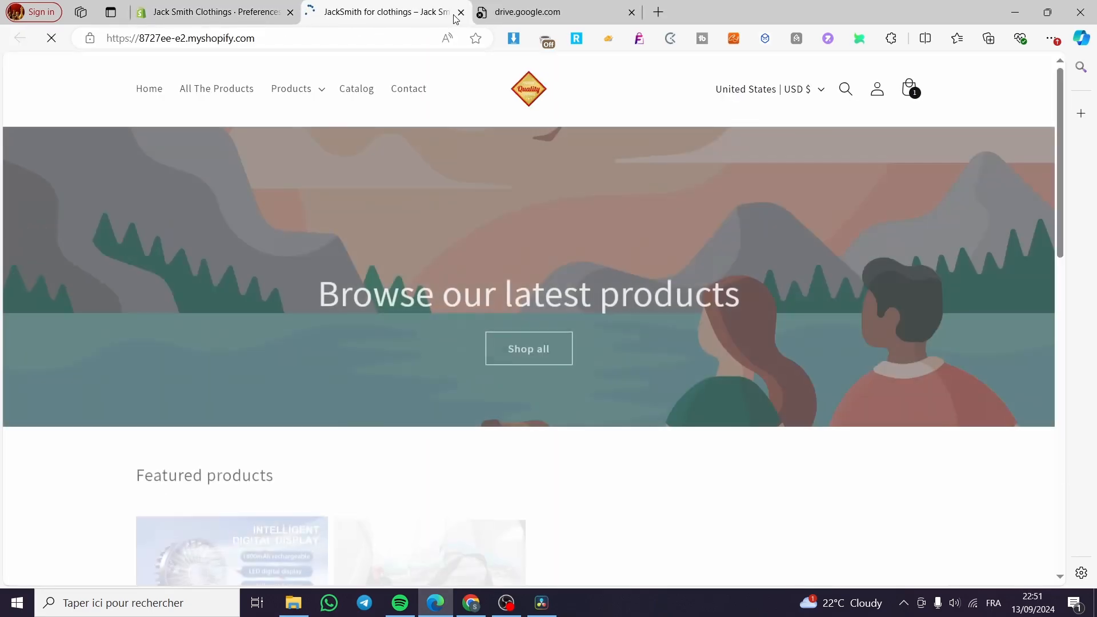
scroll(502, 377, down, 7)
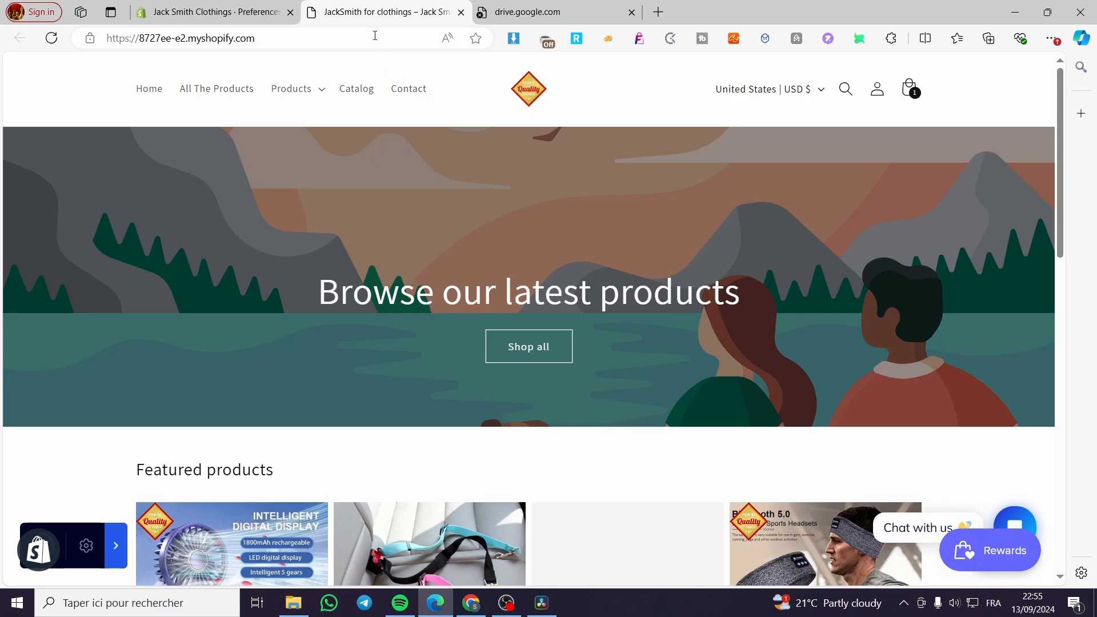
Reopen the Dawn theme for customization and switch to the Password template
click(224, 8)
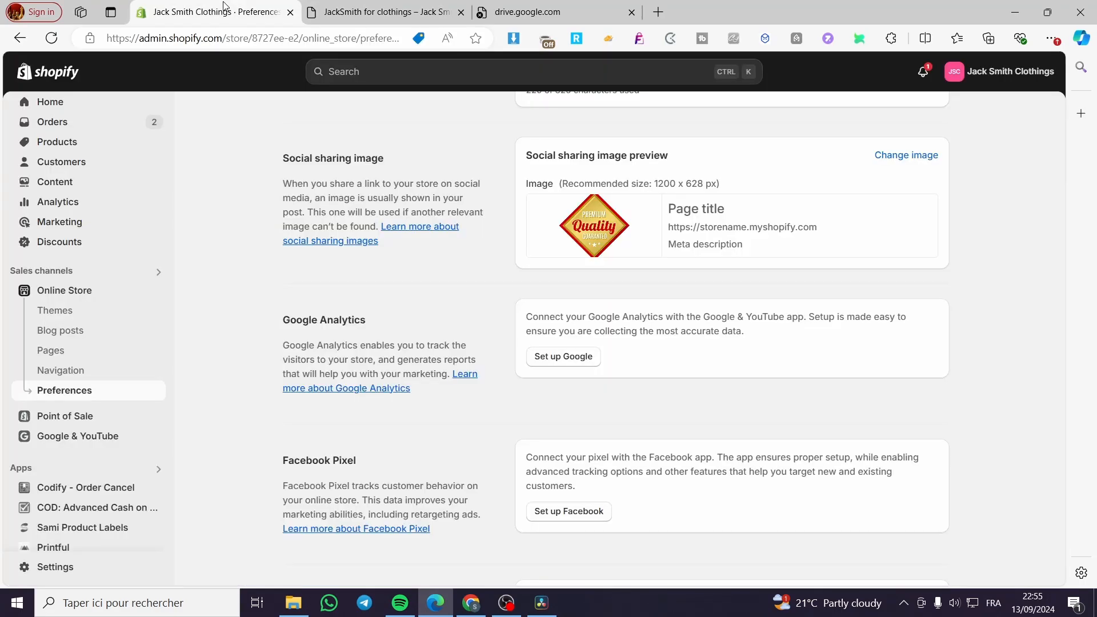
click(64, 309)
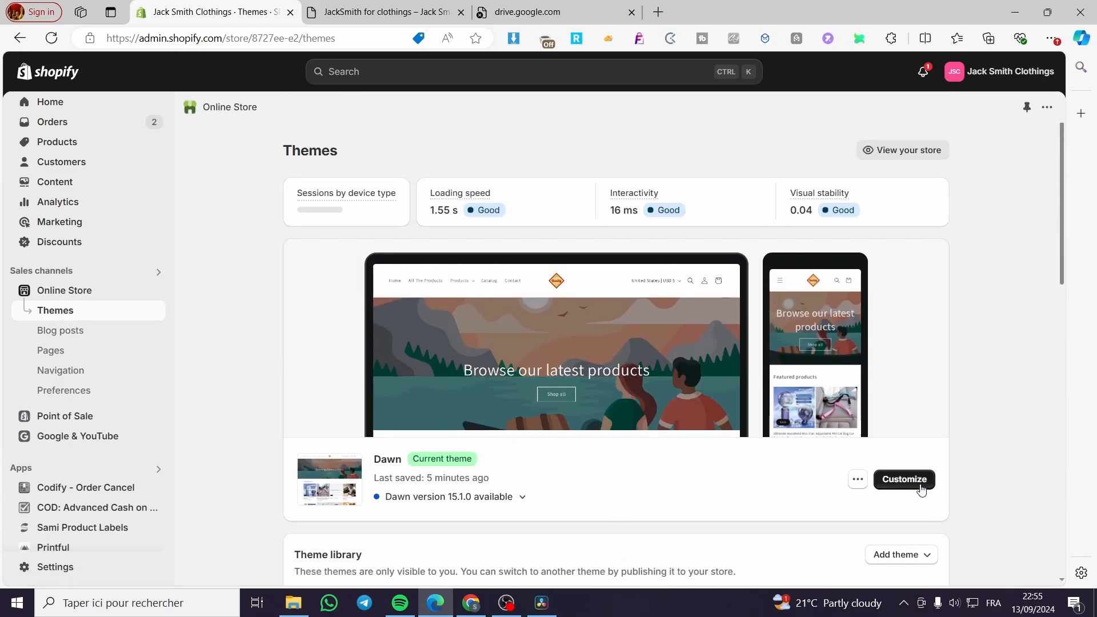
click(907, 483)
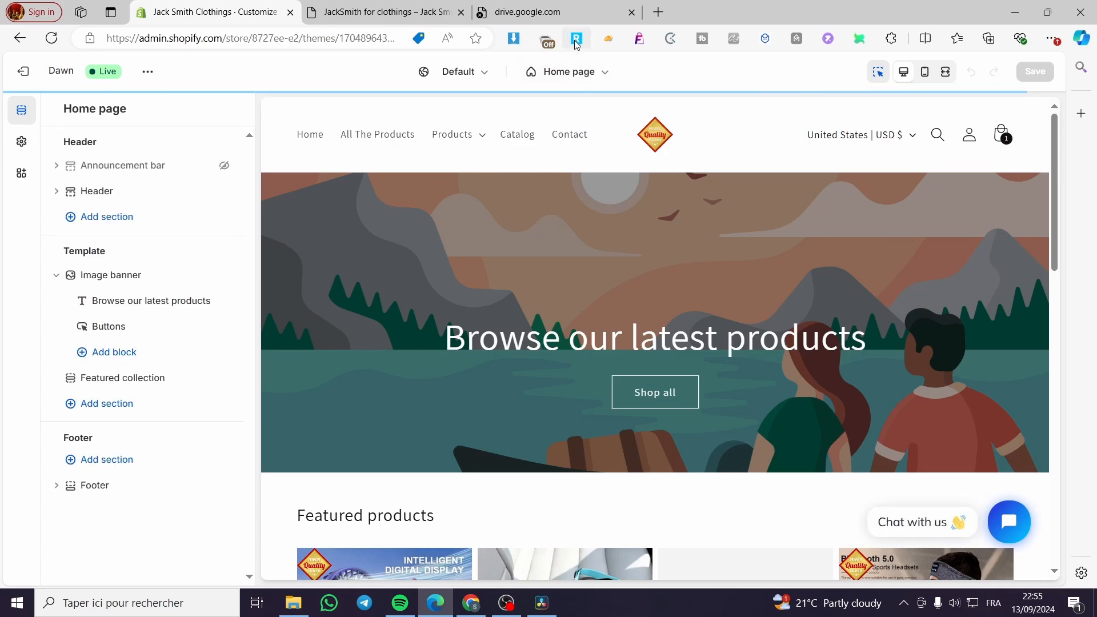
click(597, 67)
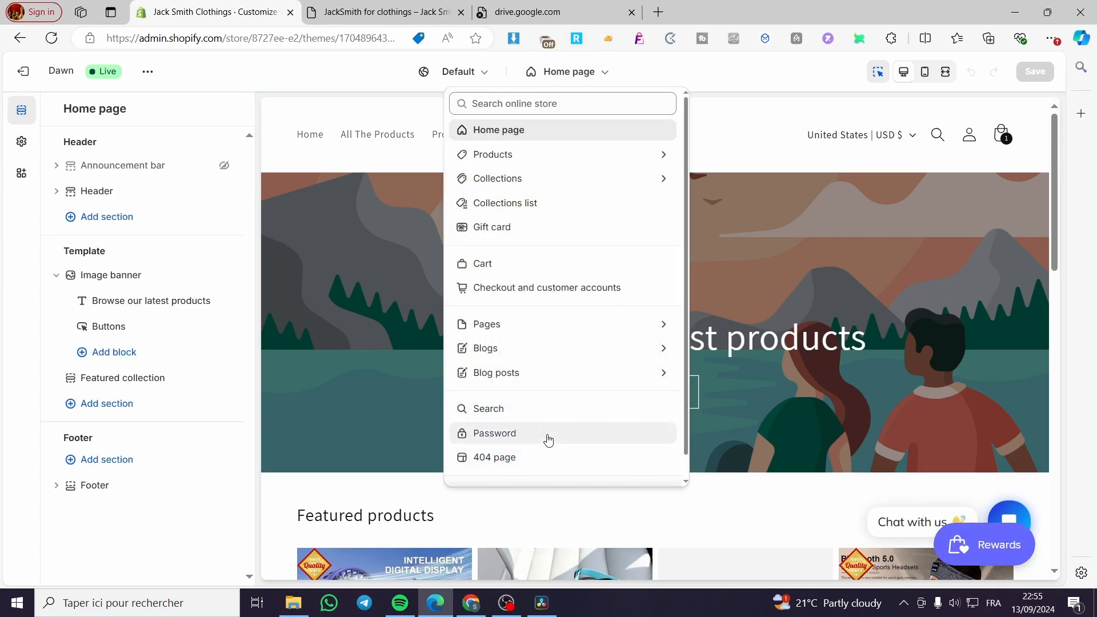
click(495, 434)
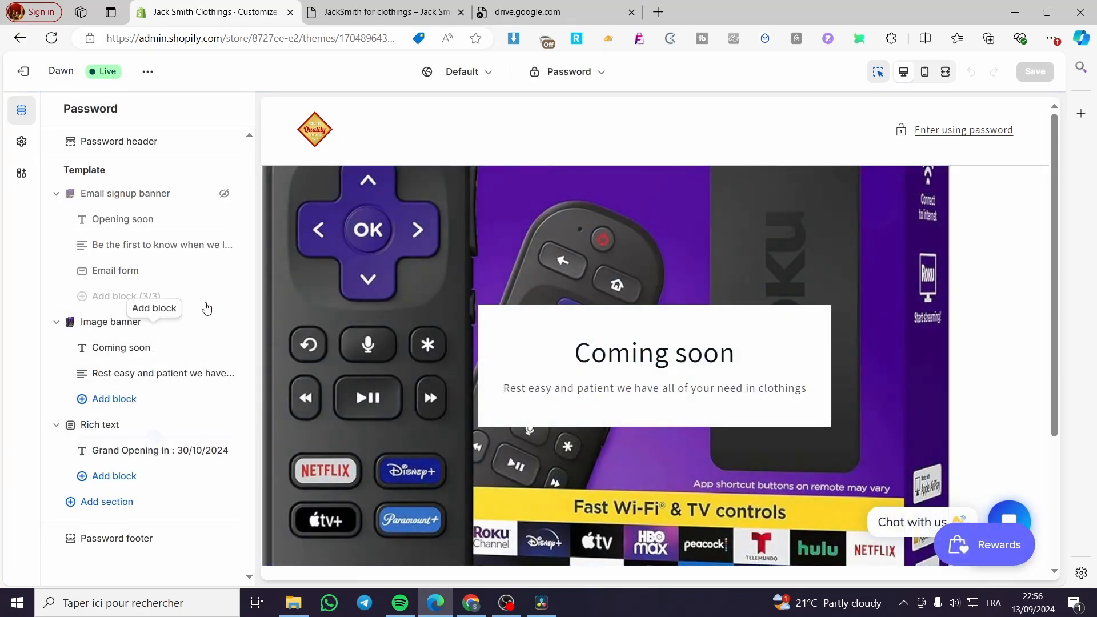
Add a Featured product section below the Rich text section and bring it into view in the preview
click(114, 514)
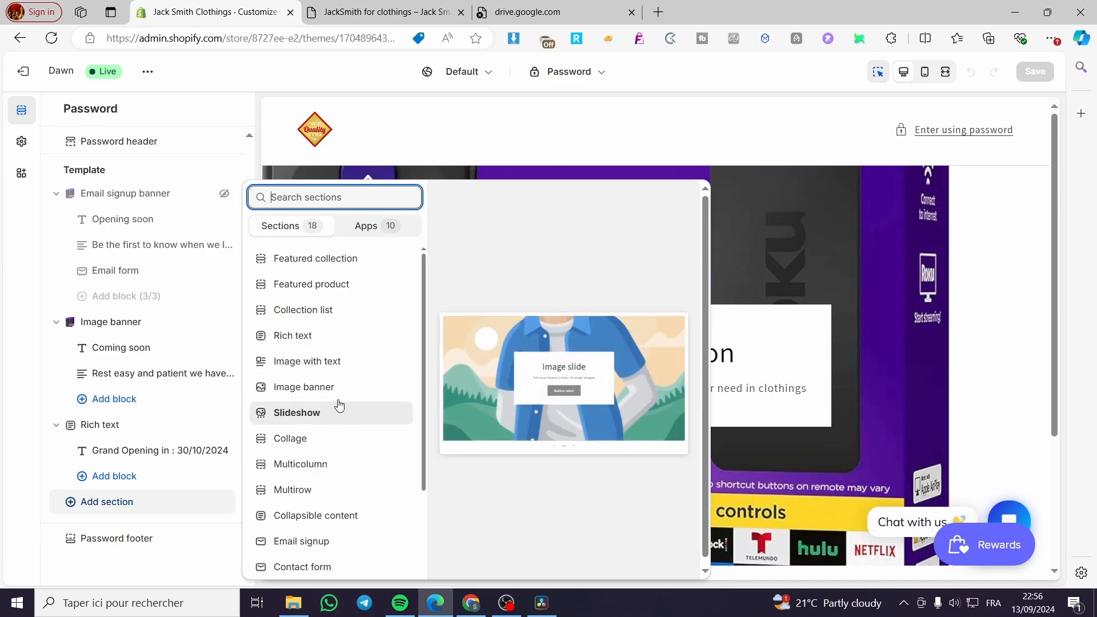
click(352, 296)
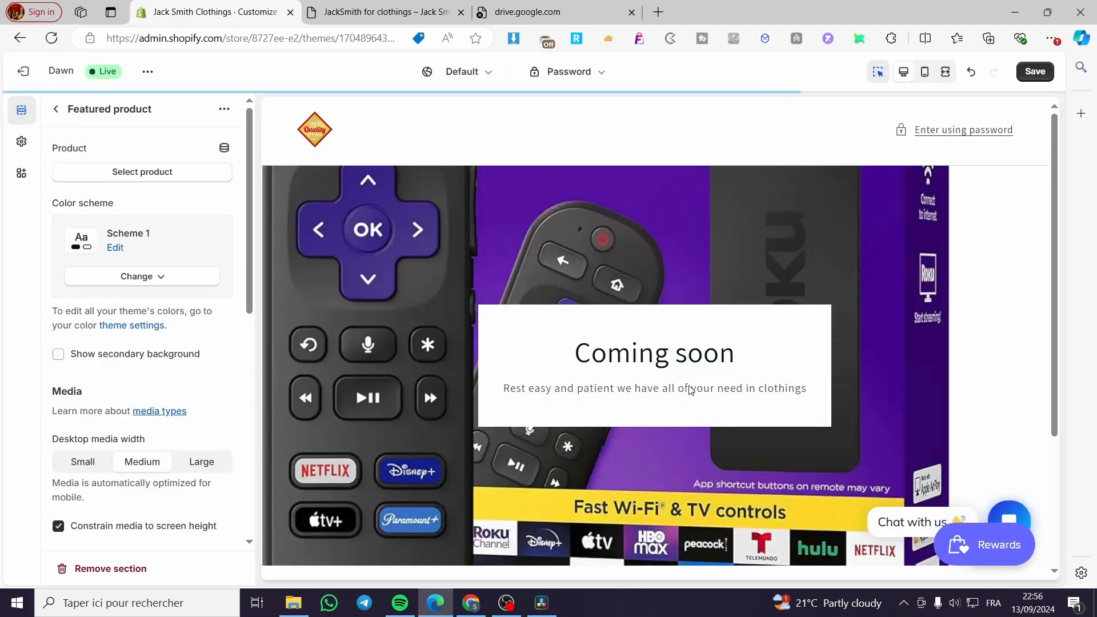
scroll(659, 366, up, 5)
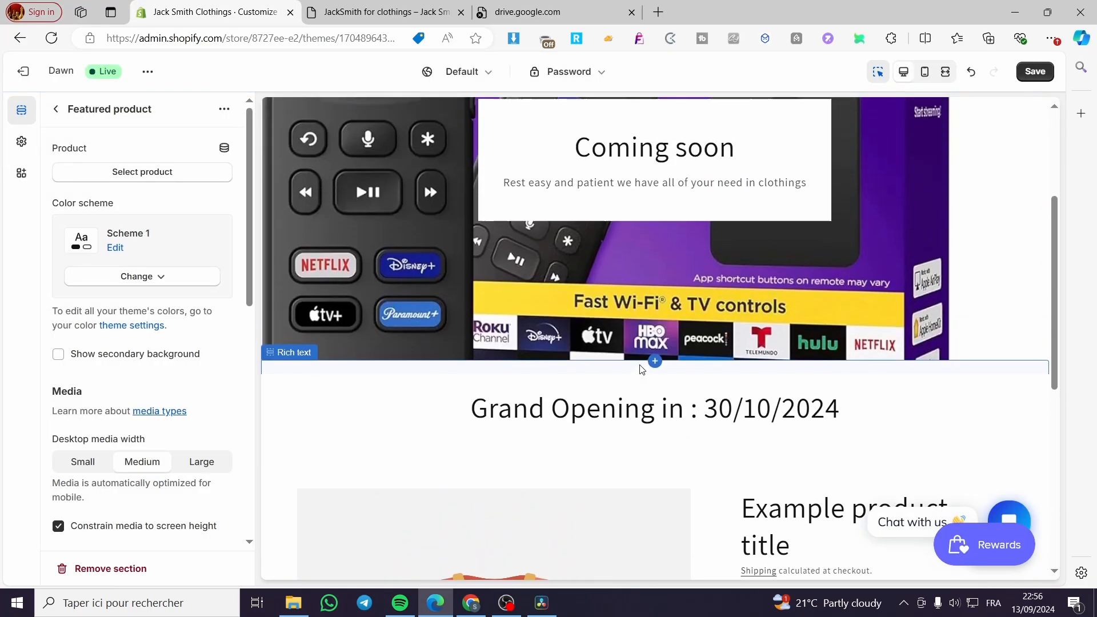
scroll(634, 365, down, 3)
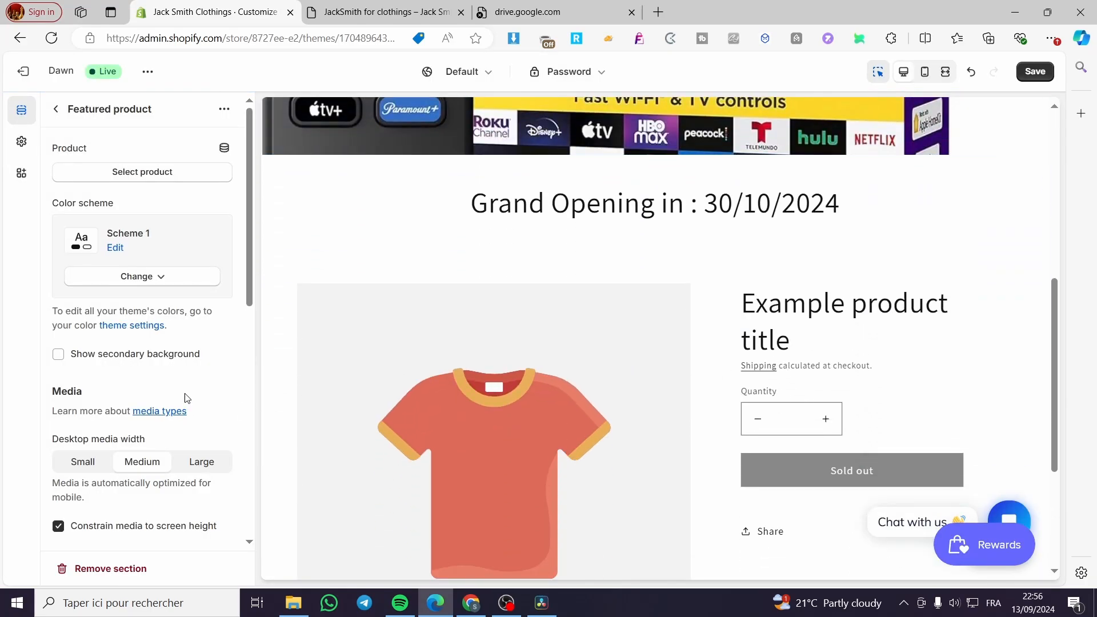
scroll(866, 403, down, 2)
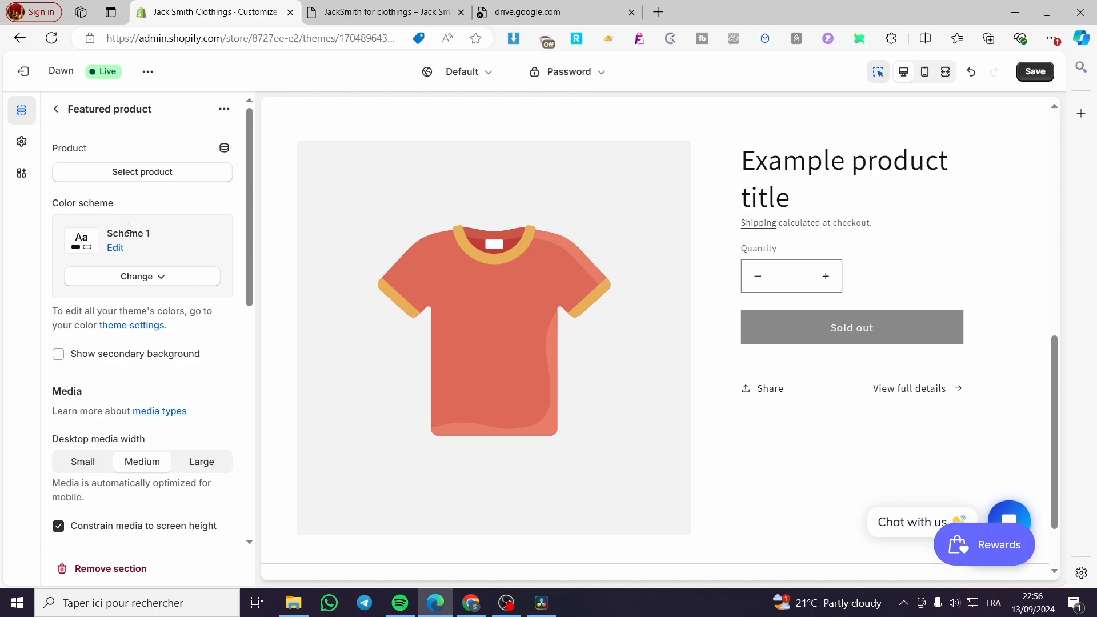
Set the Featured product section's product to "Adjustable Pet Cat Dog Car Seat Belt" and review its preview and section settings
click(141, 171)
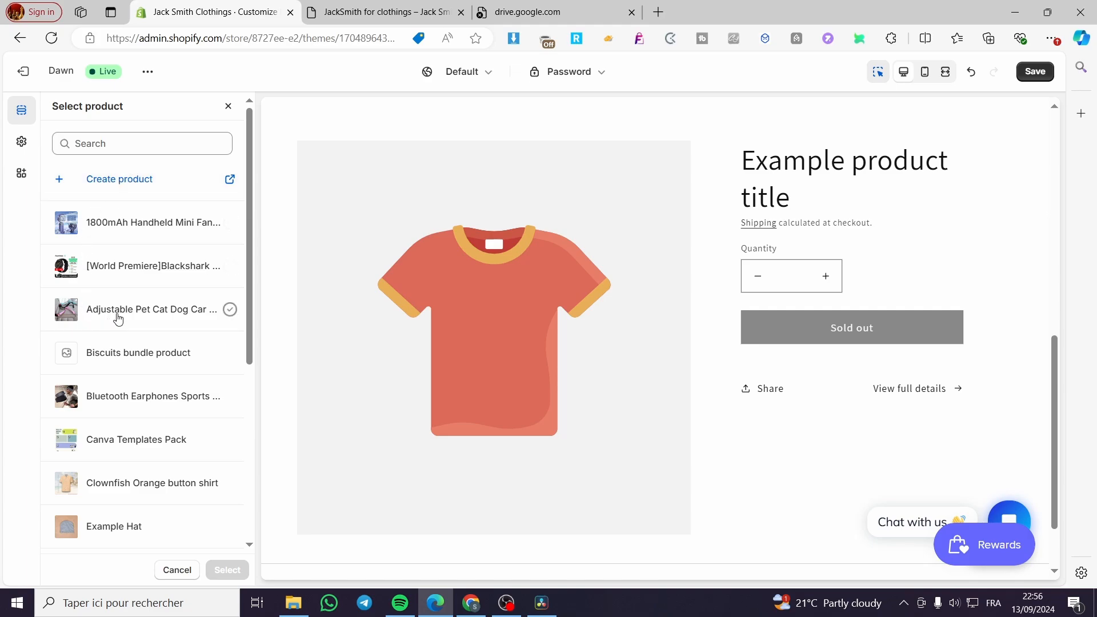
click(229, 310)
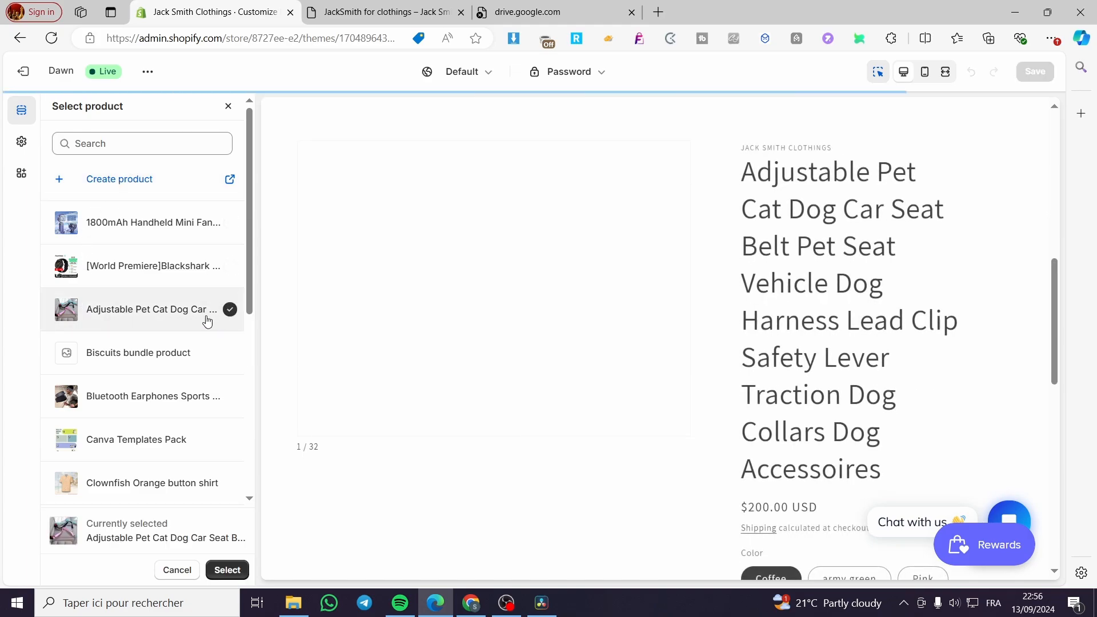
click(227, 570)
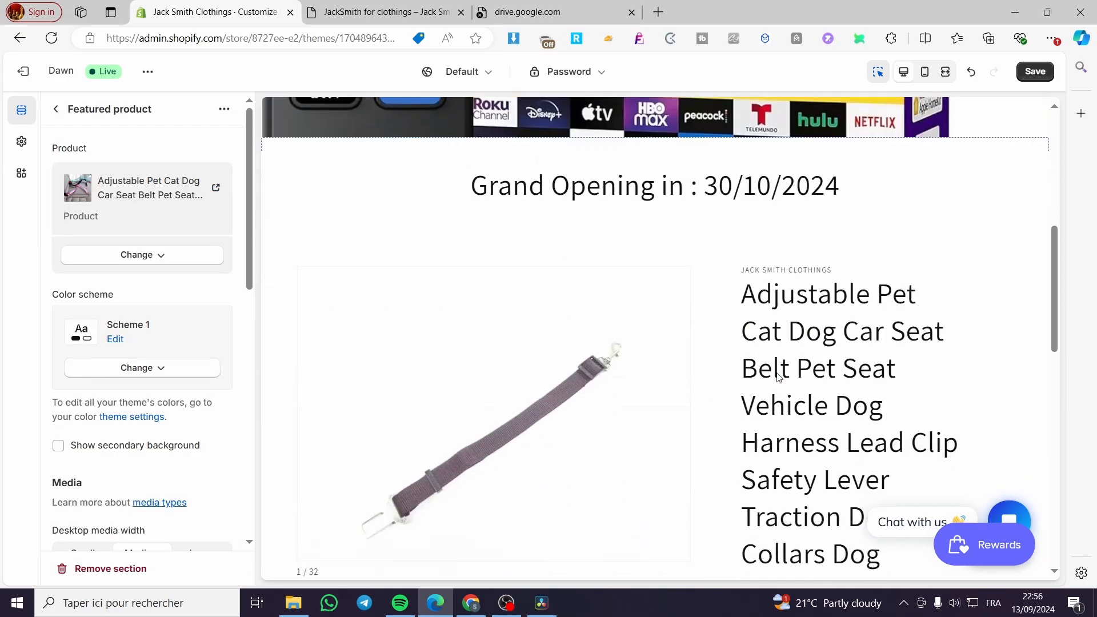
scroll(778, 377, down, 10)
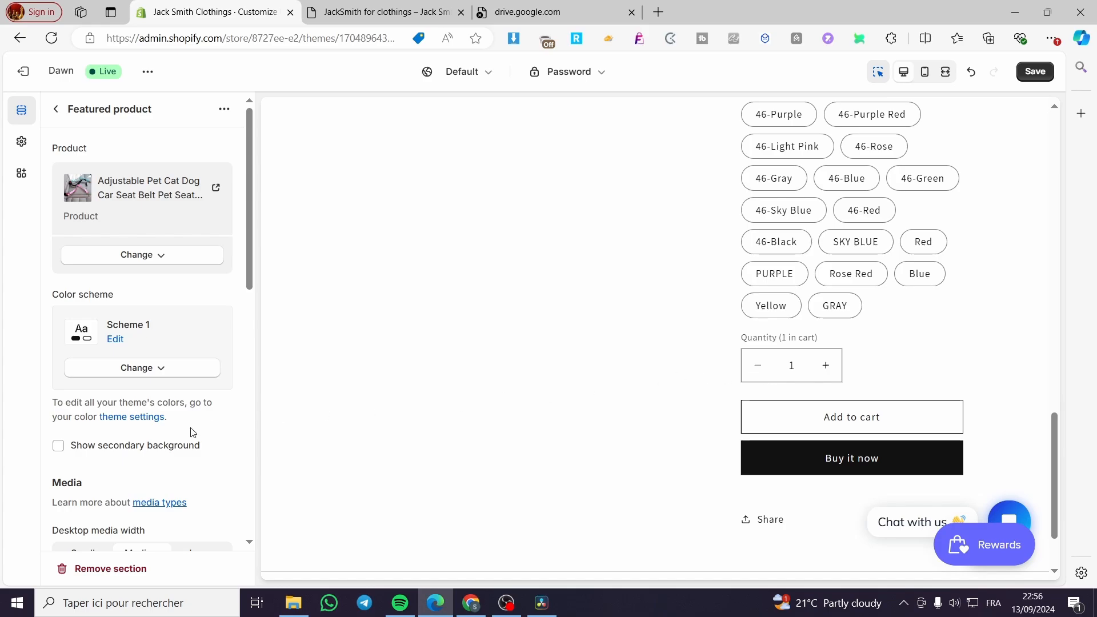
scroll(180, 386, down, 3)
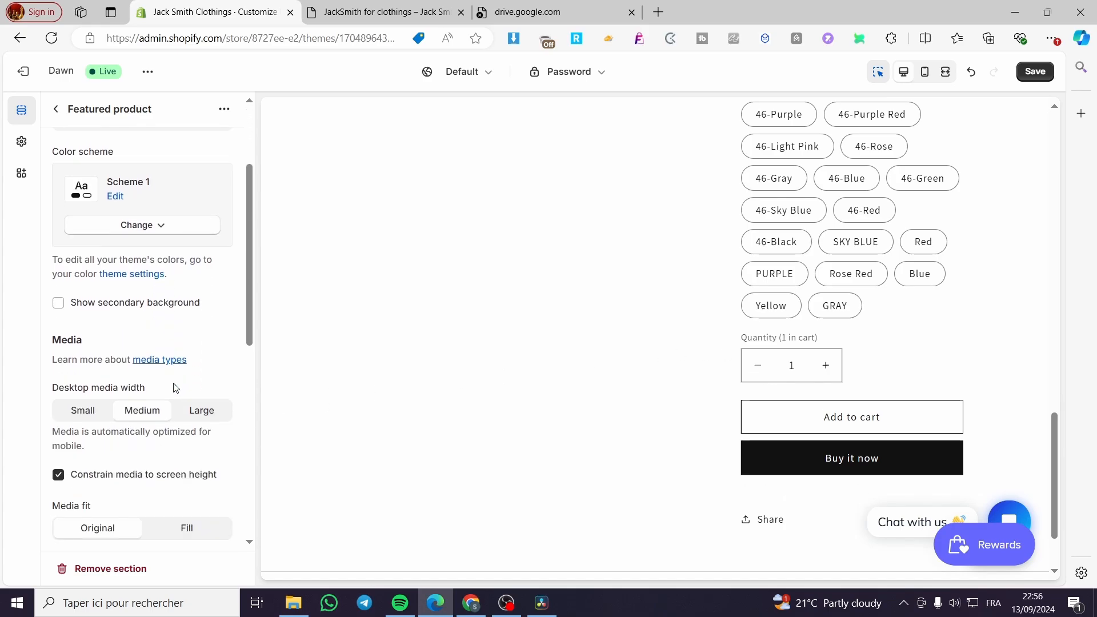
scroll(175, 388, down, 7)
scroll(827, 321, up, 5)
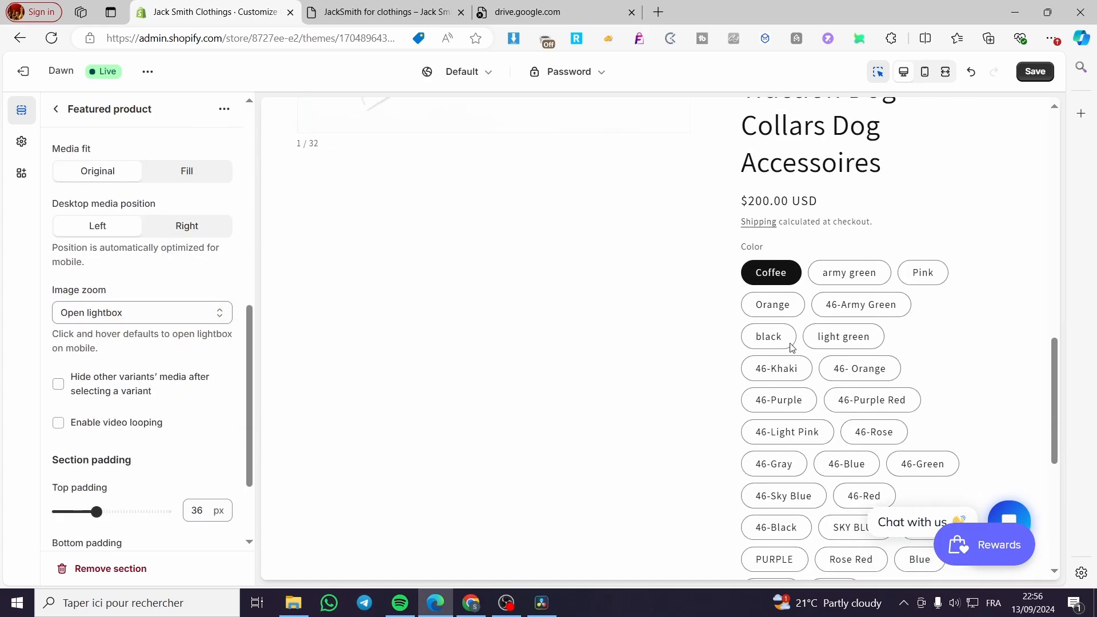
Change the Featured product section's product to "Bluetooth Earphones Sports Sleeping Headband"
scroll(788, 342, up, 5)
scroll(123, 197, up, 7)
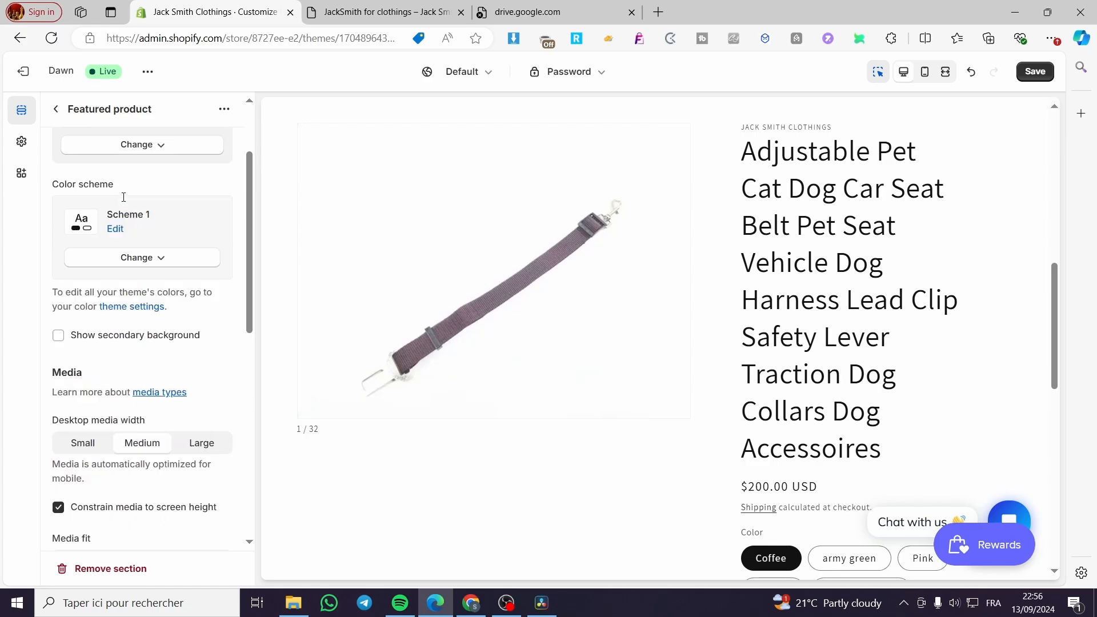
scroll(123, 197, up, 2)
click(145, 255)
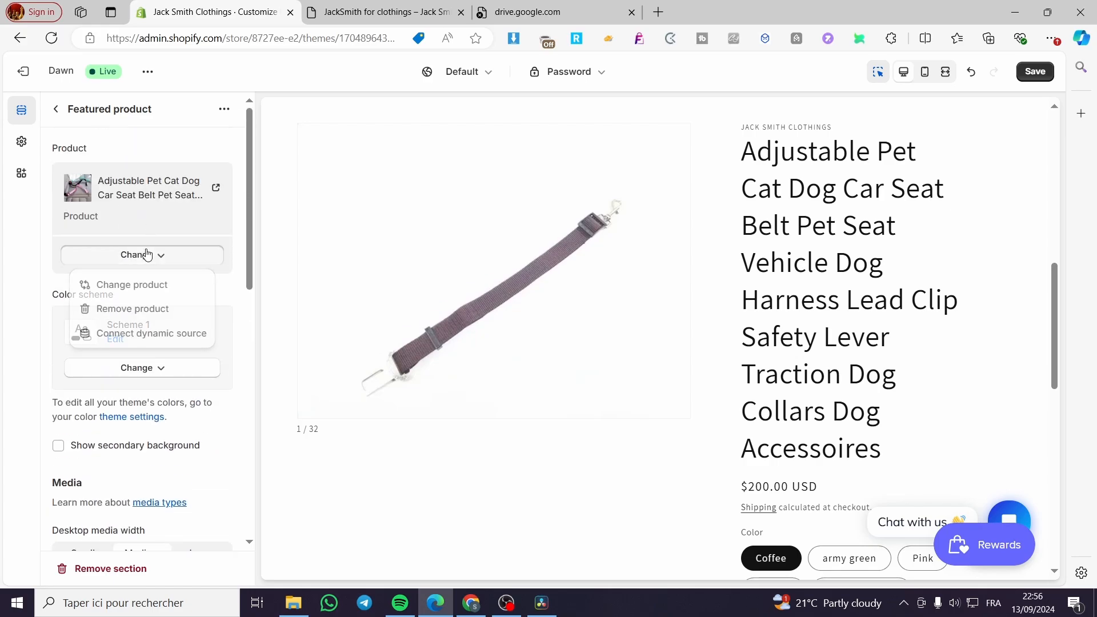
click(143, 286)
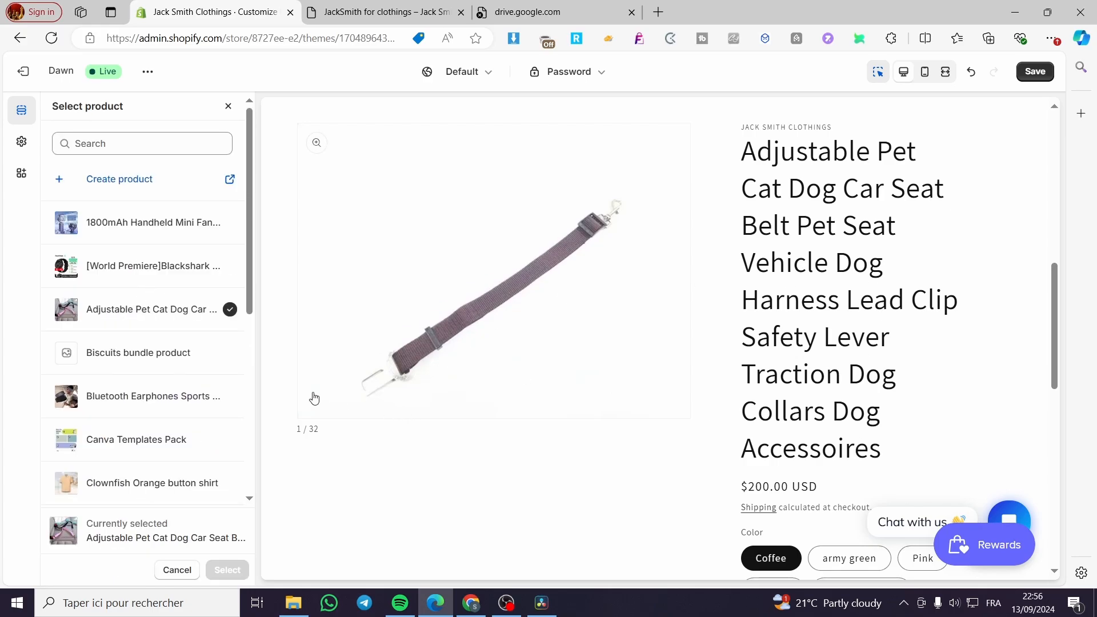
scroll(857, 384, down, 8)
scroll(857, 384, down, 3)
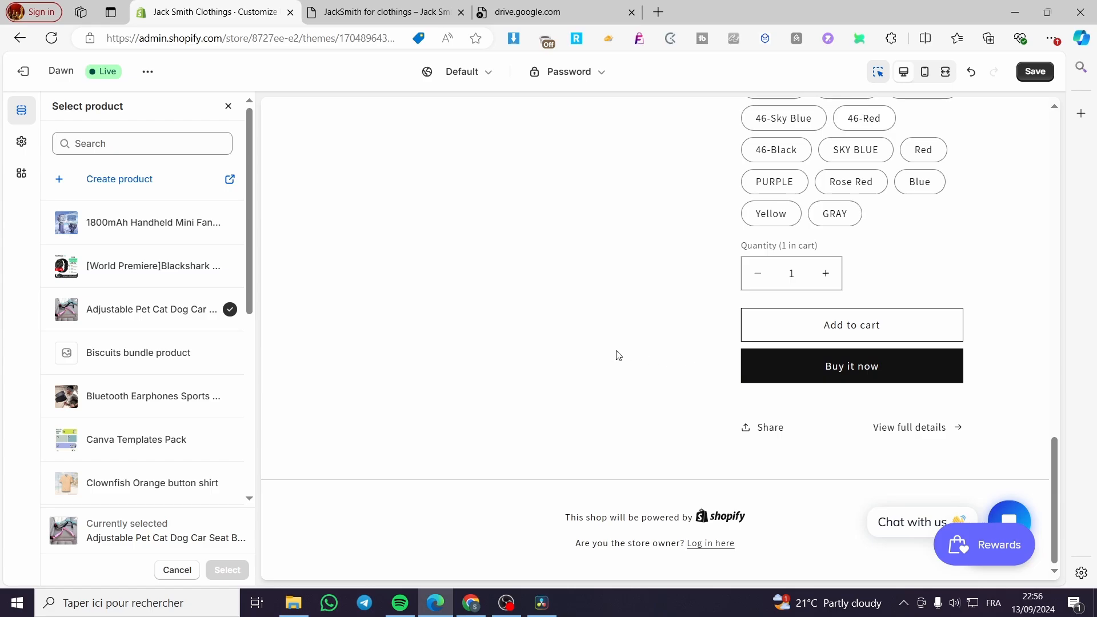
click(111, 403)
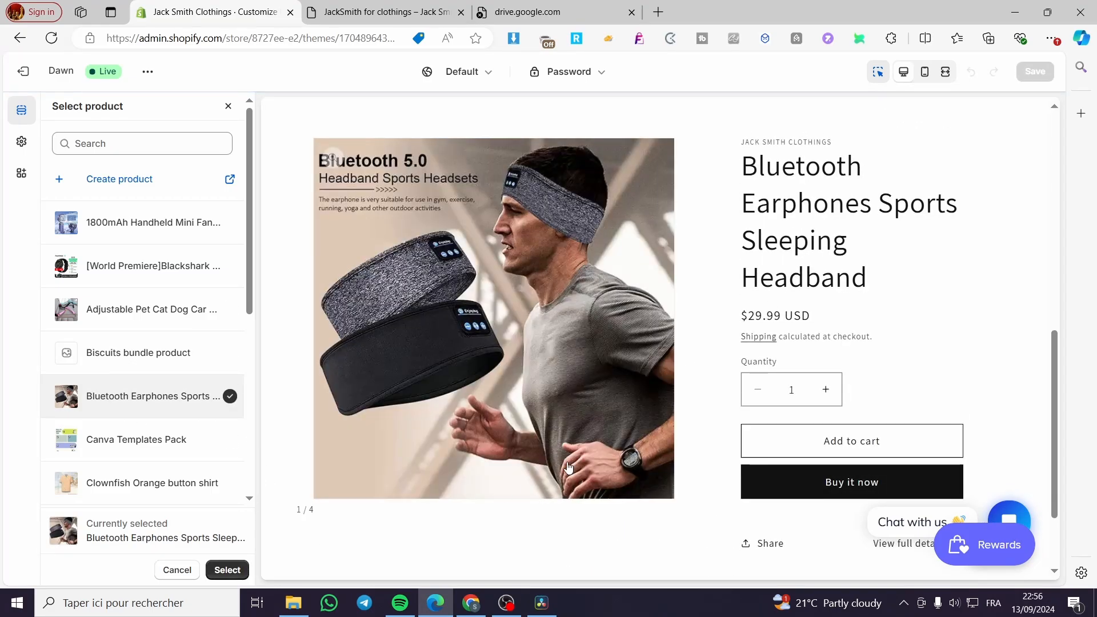
scroll(625, 416, down, 2)
click(231, 568)
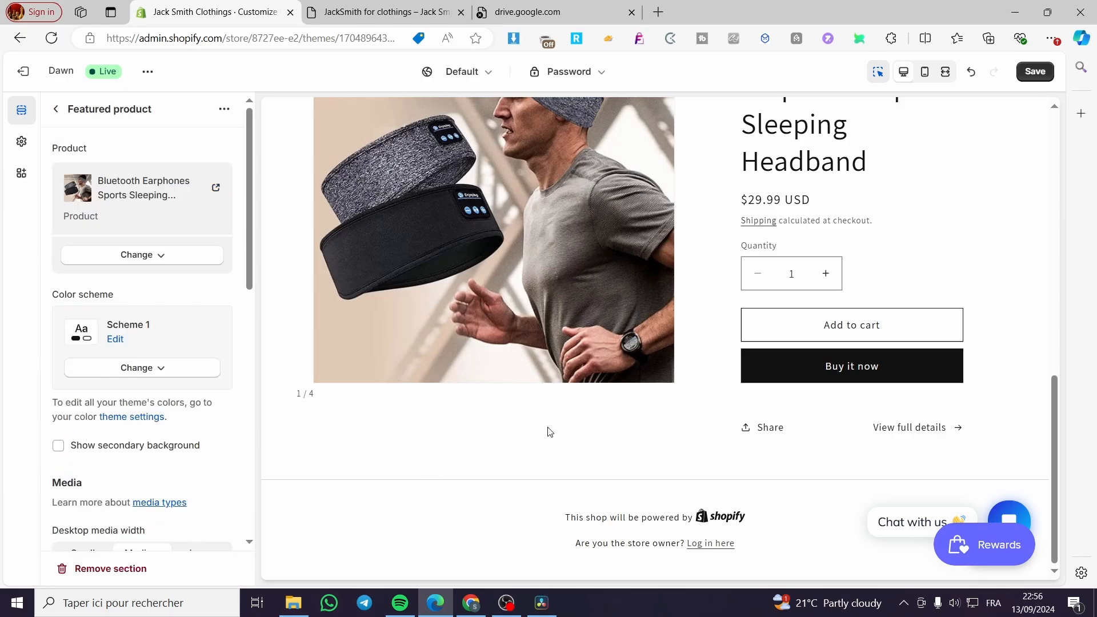
Review the featured product in the page preview and save the Password template changes
scroll(753, 287, up, 2)
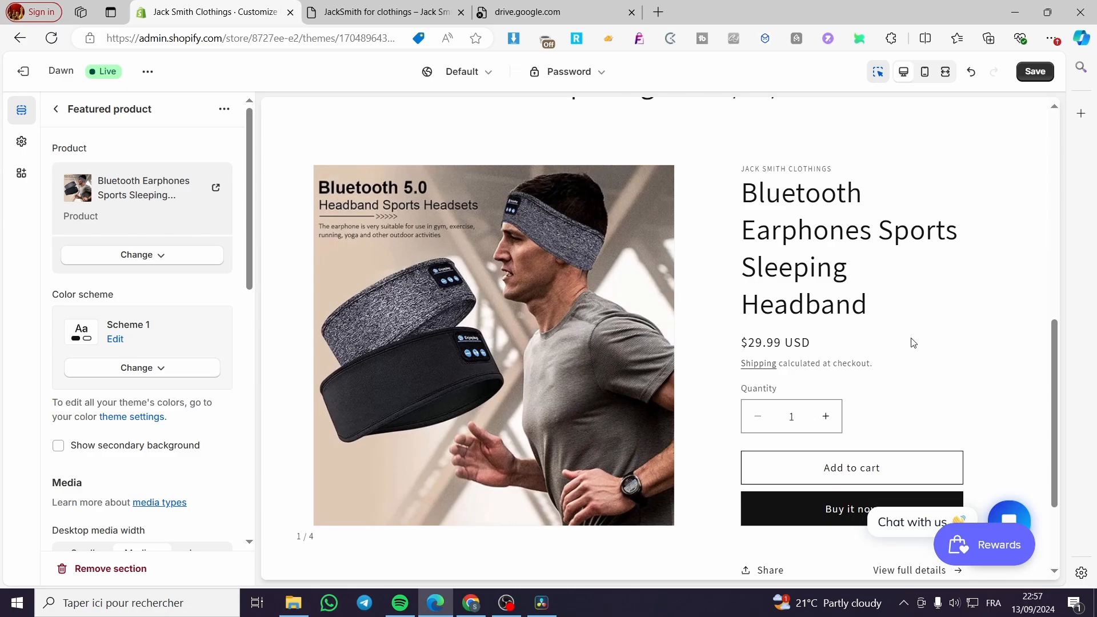
scroll(897, 348, down, 3)
click(1035, 72)
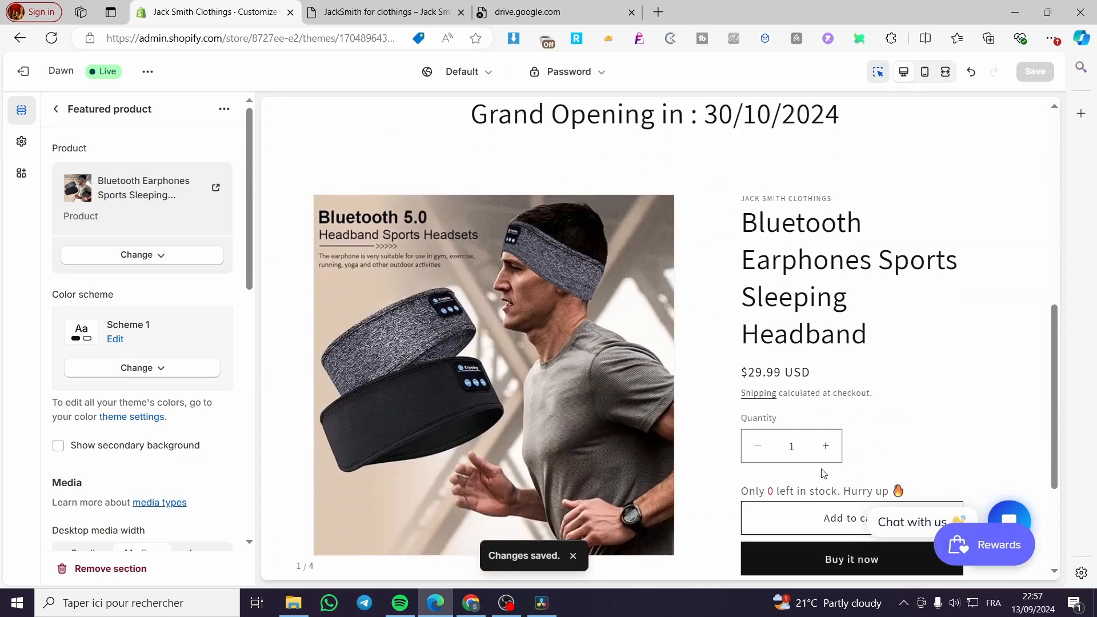
scroll(845, 451, down, 3)
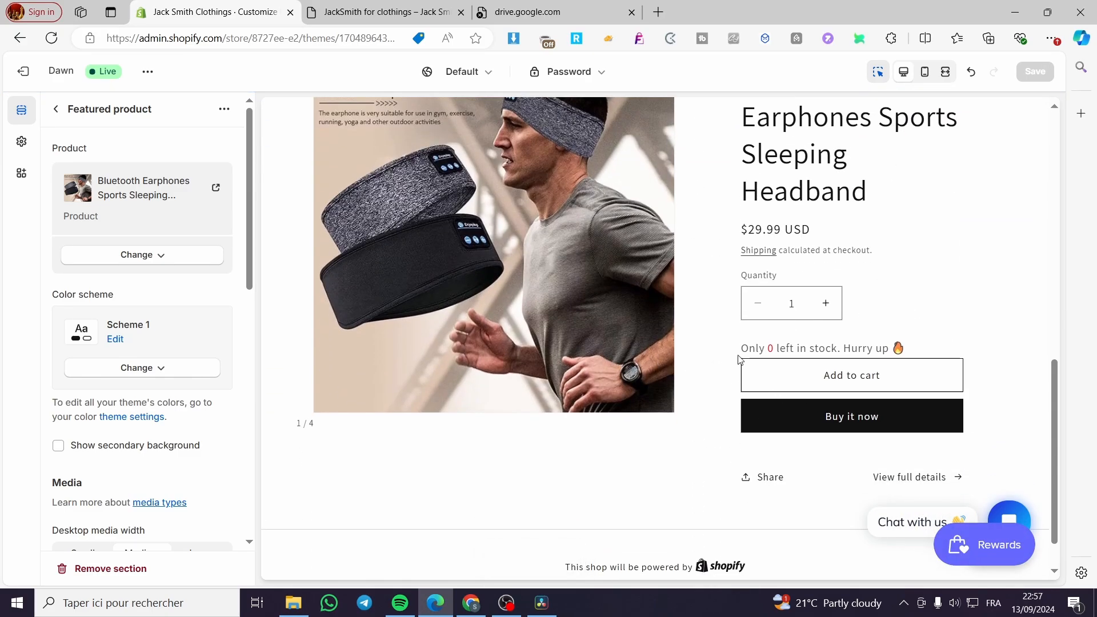